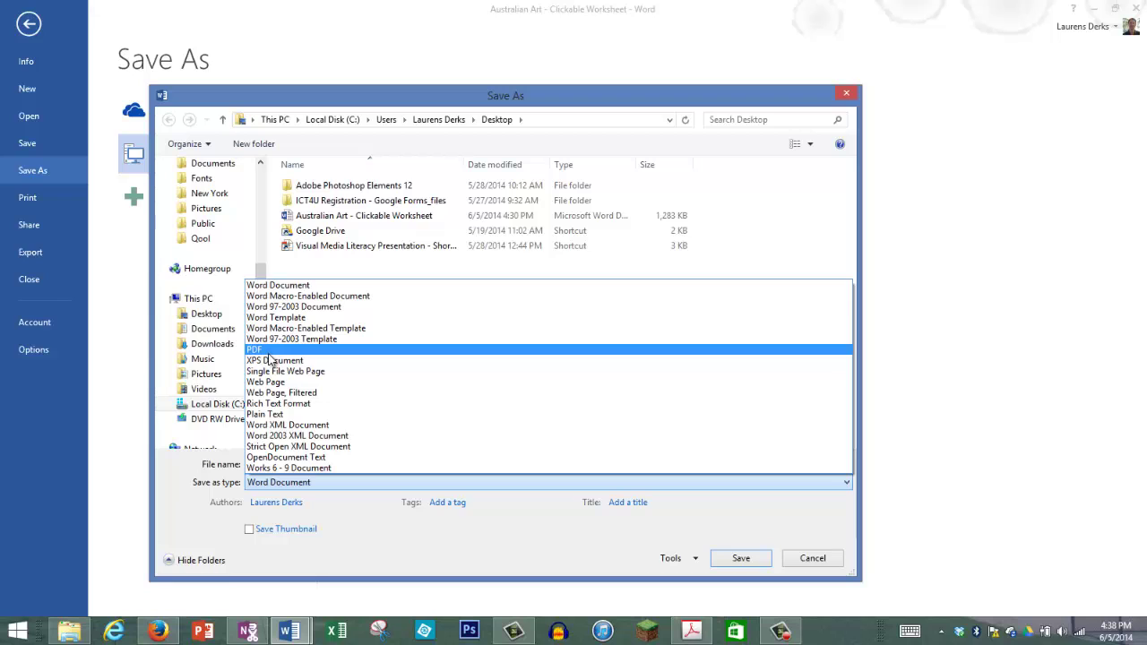
- Review the file types available for saving the worksheet, and cancel the save
{"action": "left_click", "coordinate": [276, 482]}
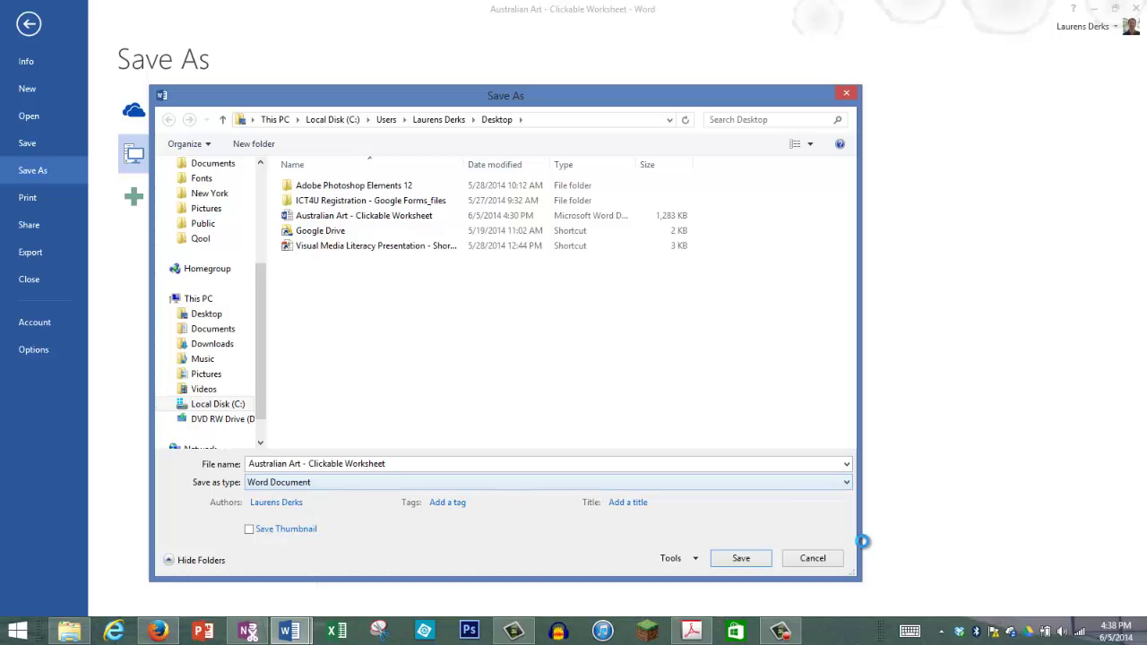
{"action": "left_click", "coordinate": [812, 558]}
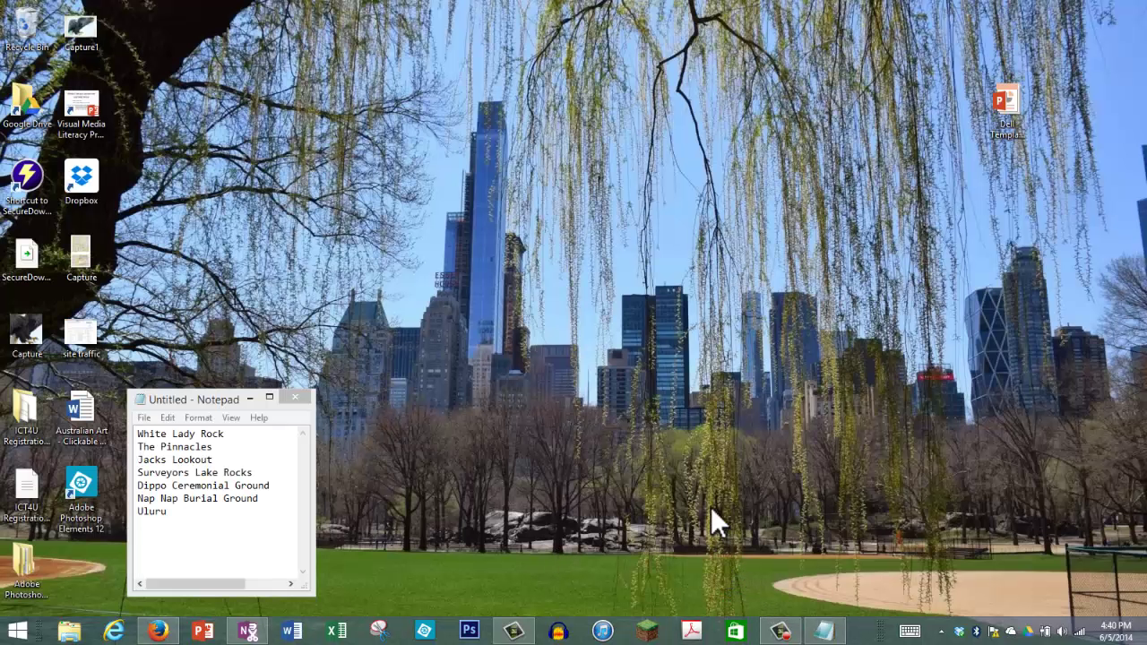
- Switch to Adobe Acrobat Pro and begin a new PDF form based on an existing file
{"action": "left_click", "coordinate": [693, 631]}
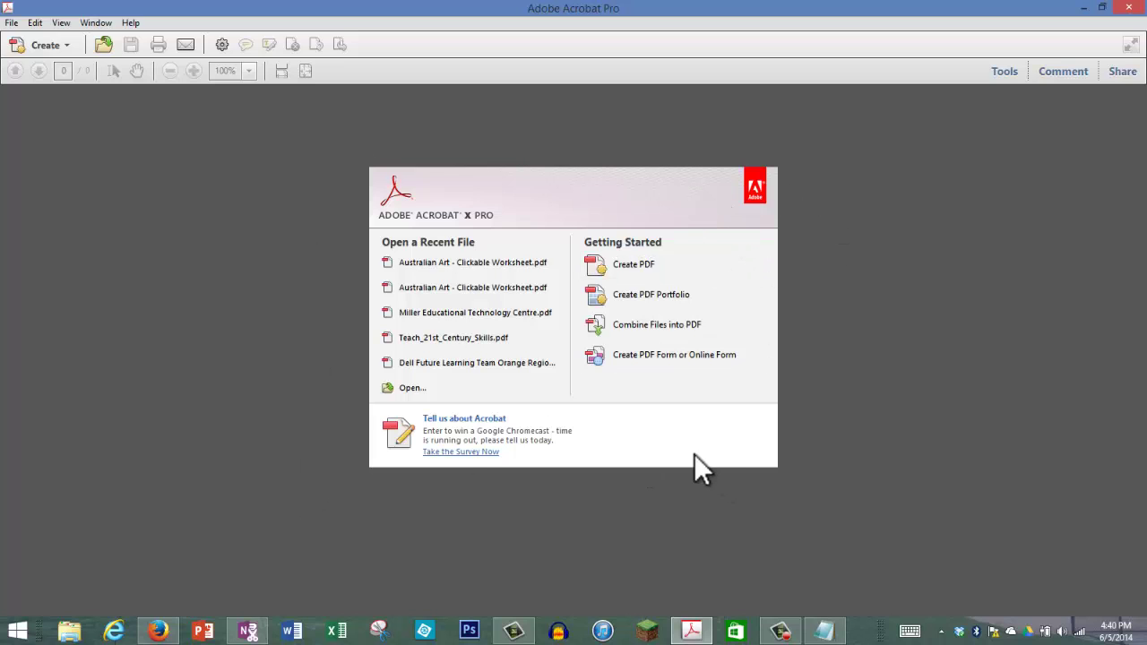
{"action": "left_click", "coordinate": [59, 48]}
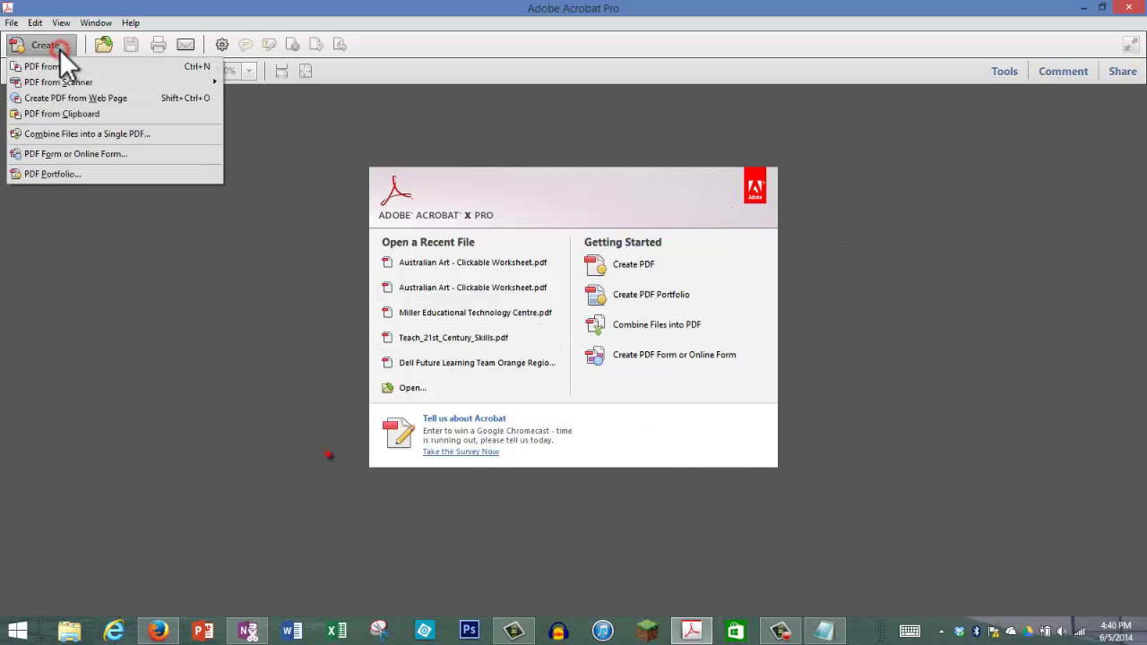
{"action": "left_click", "coordinate": [37, 155]}
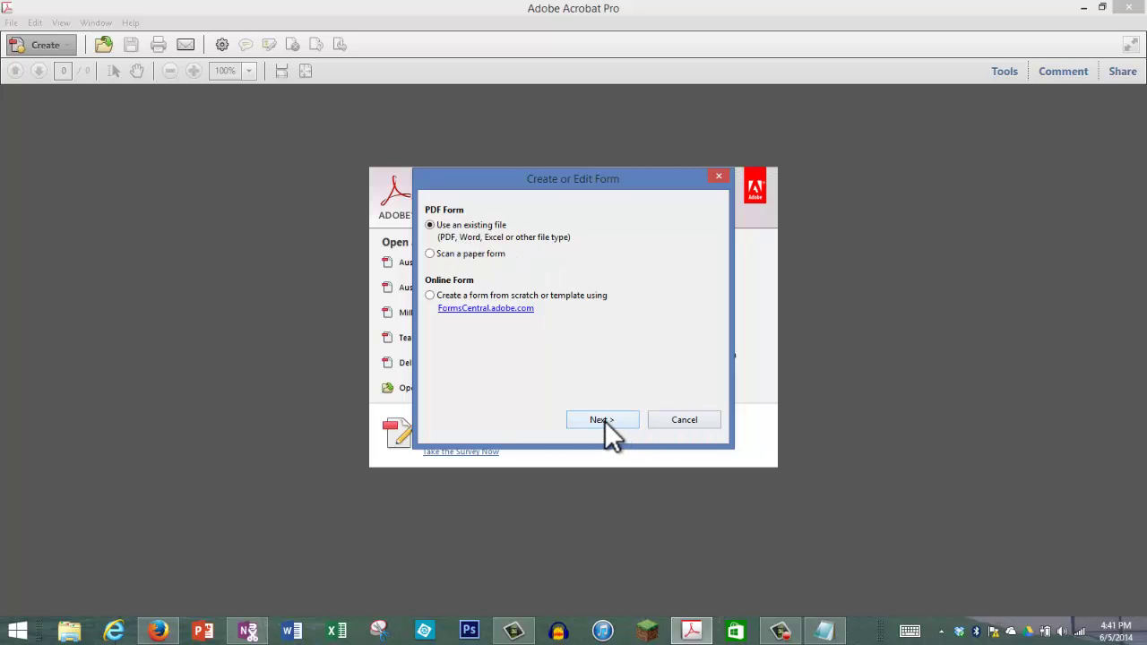
{"action": "left_click", "coordinate": [431, 253]}
{"action": "left_click", "coordinate": [438, 227]}
{"action": "left_click", "coordinate": [603, 421]}
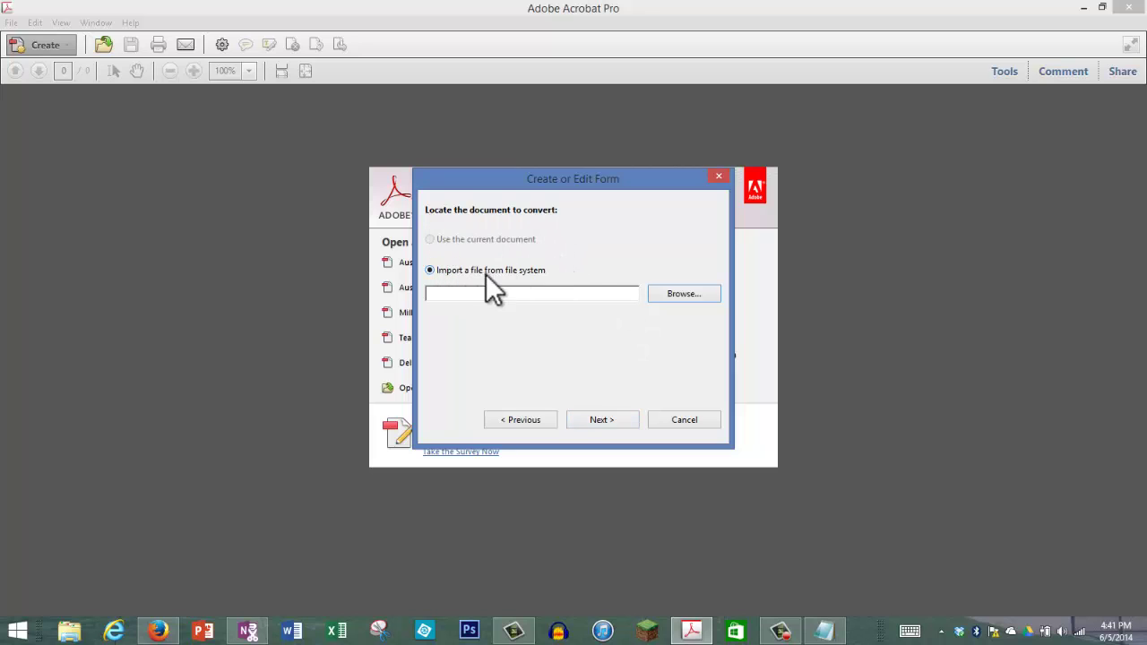
- Import the Word document "Australian Art - Clickable Worksheet" from the Desktop and convert it into a PDF form
{"action": "left_click", "coordinate": [690, 296]}
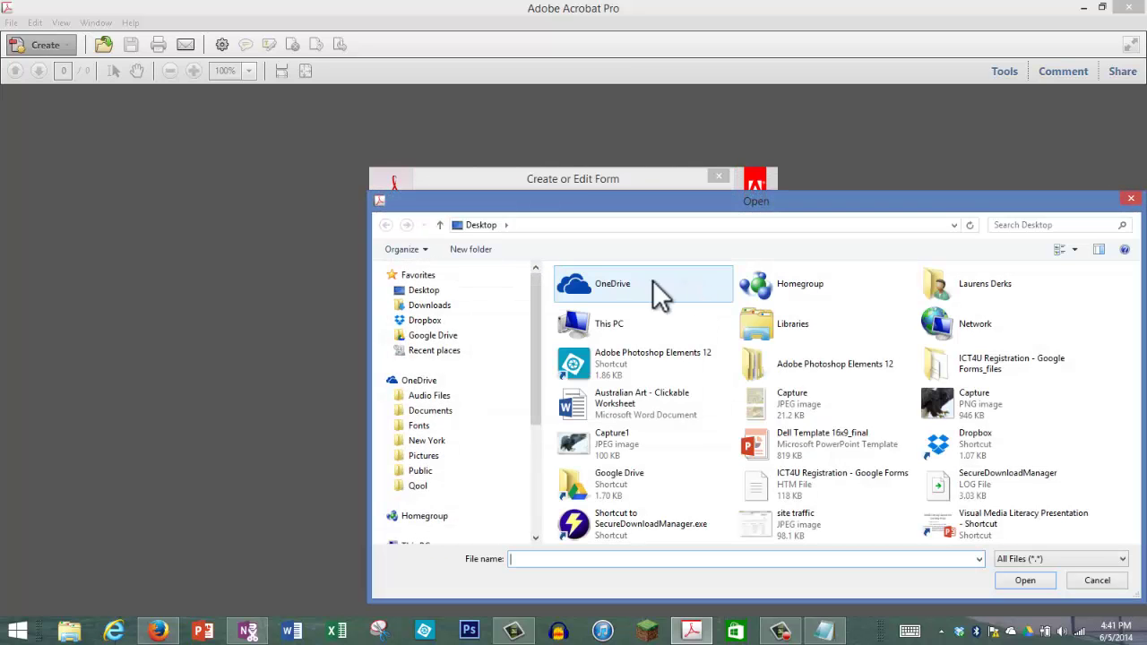
{"action": "left_click", "coordinate": [657, 399]}
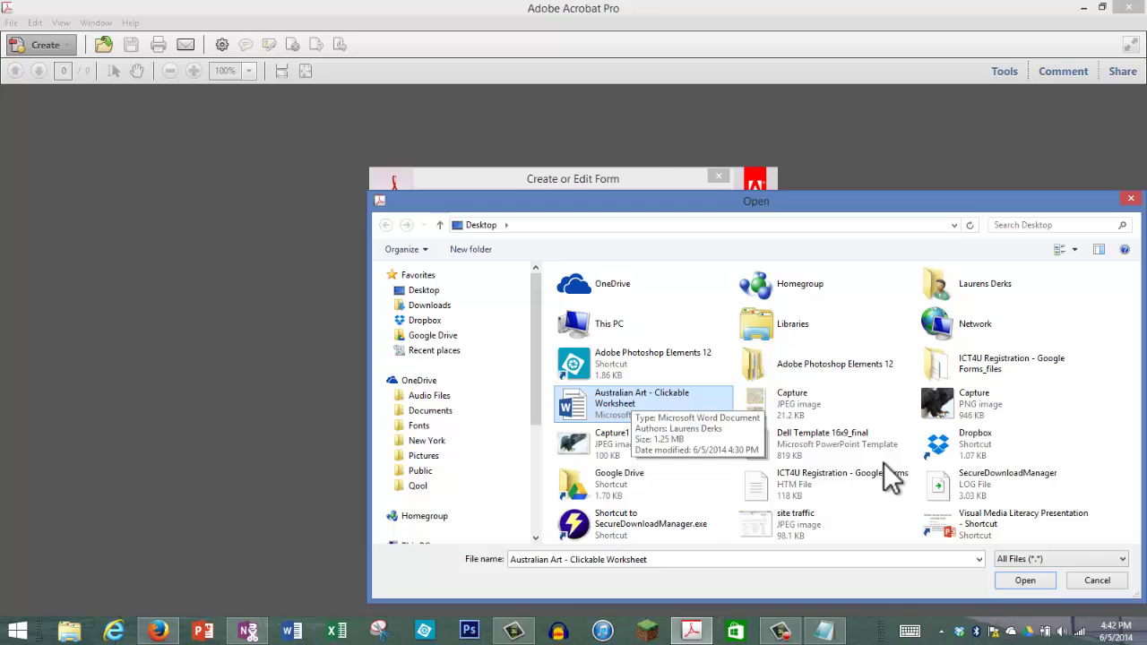
{"action": "left_click", "coordinate": [1026, 582]}
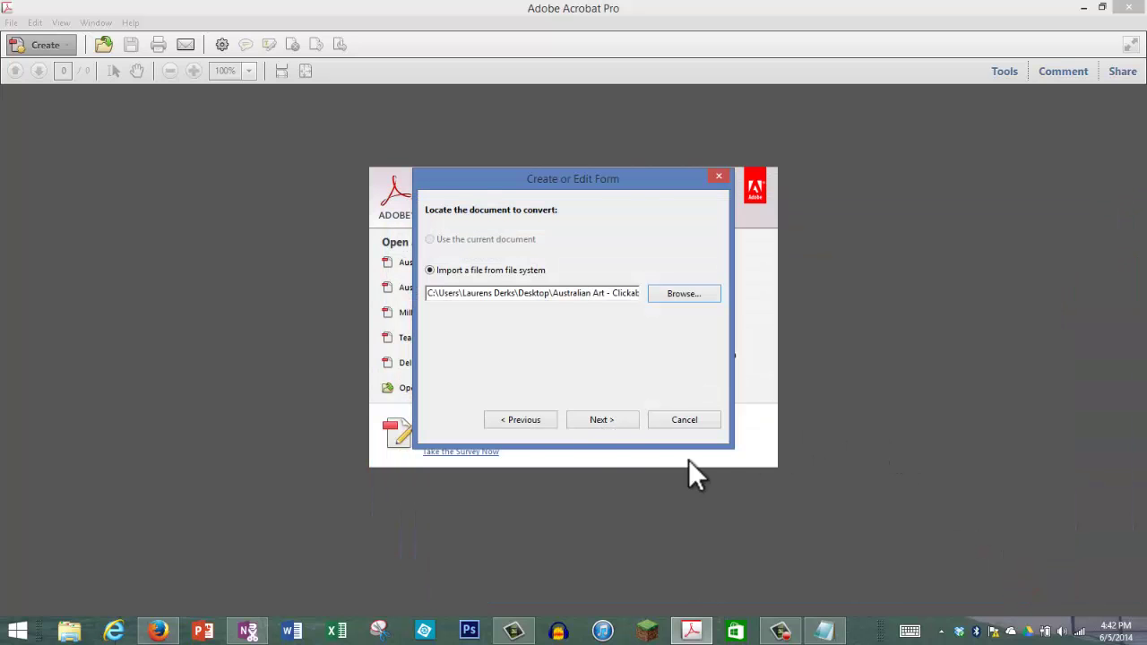
{"action": "left_click", "coordinate": [596, 419]}
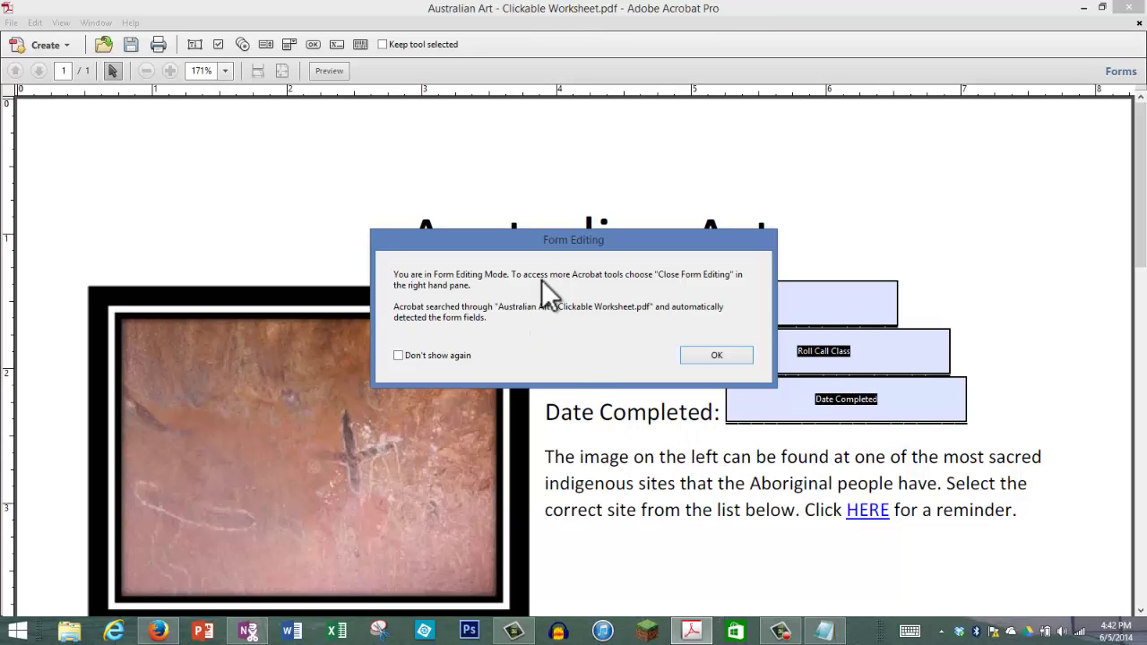
{"action": "left_click_drag", "start_coordinate": [575, 240], "coordinate": [584, 161]}
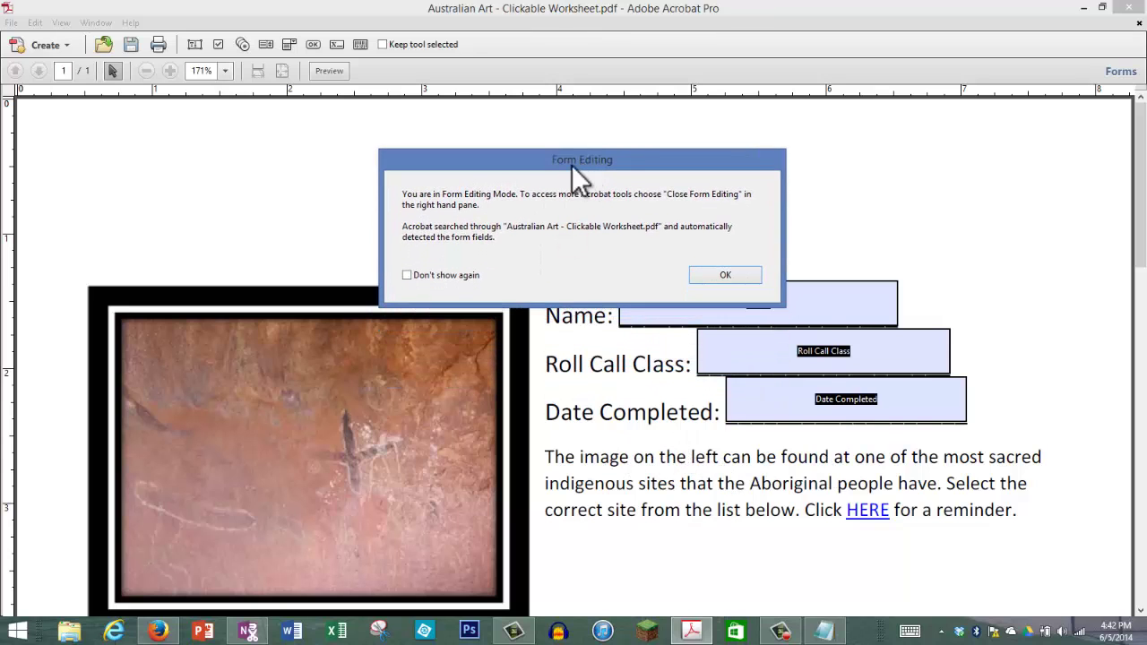
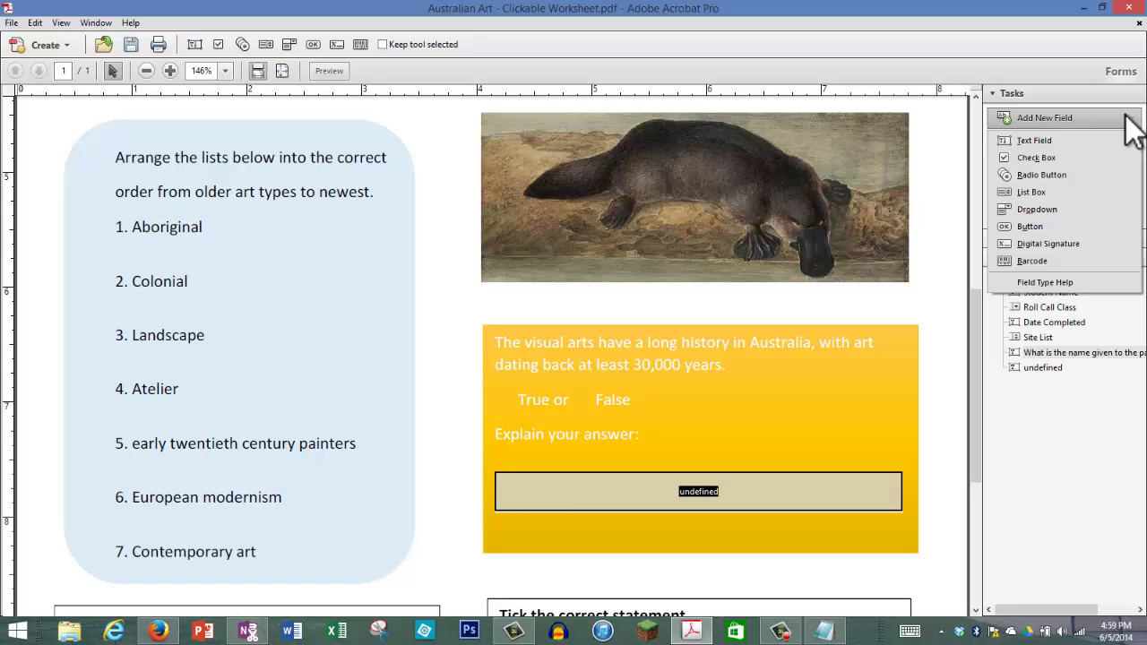
- Draw a list box field about 2.4 in wide and 0.3 in tall over the "1. Aboriginal" line
{"action": "left_click", "coordinate": [1075, 198]}
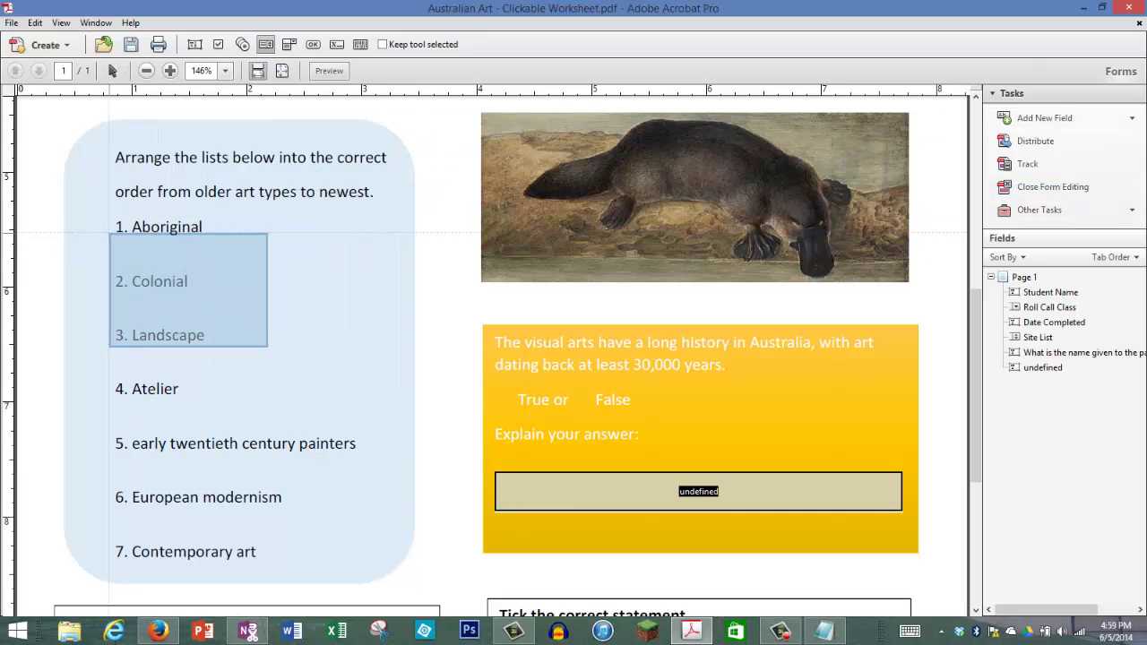
{"action": "left_click_drag", "start_coordinate": [113, 218], "coordinate": [391, 252]}
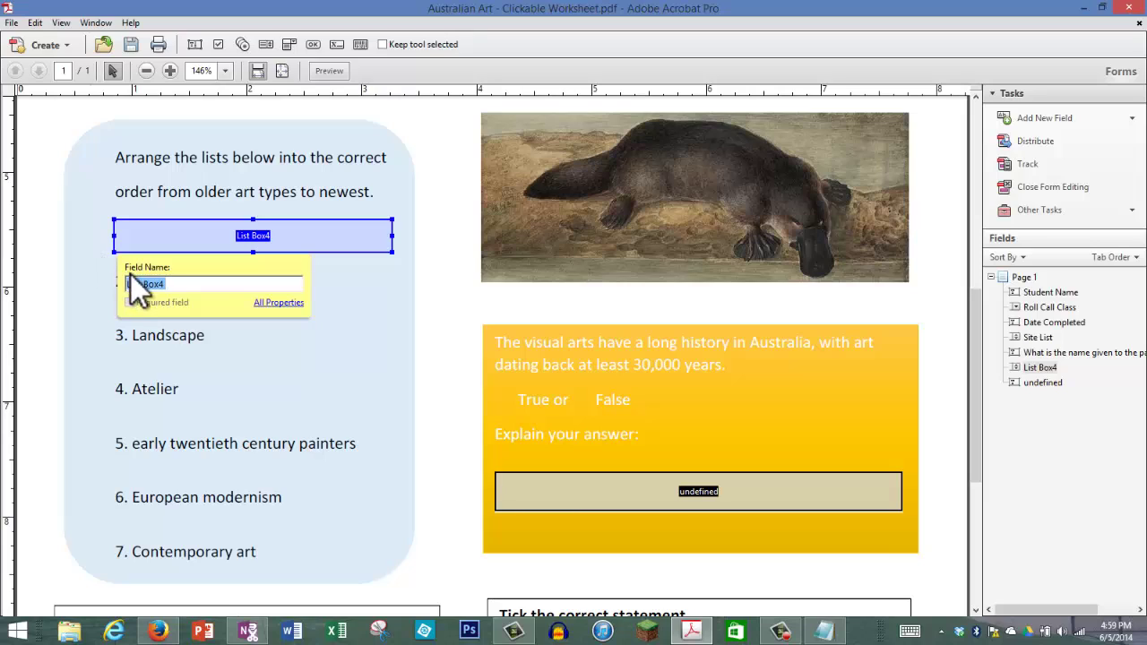
{"action": "left_click", "coordinate": [207, 285]}
{"action": "left_click_drag", "start_coordinate": [213, 285], "coordinate": [26, 276]}
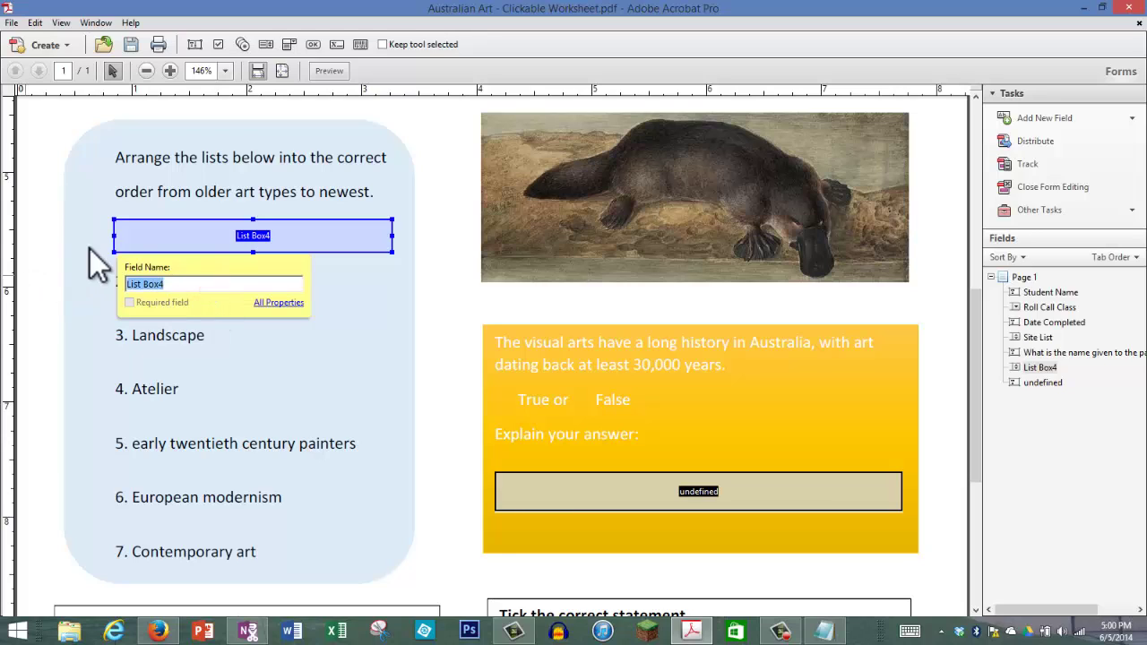
- Add the list box items Aboriginal, Colonial, Landscape, Atelier, Early 20thC century painters, European modernism and Contemporary art
{"action": "left_click", "coordinate": [271, 303]}
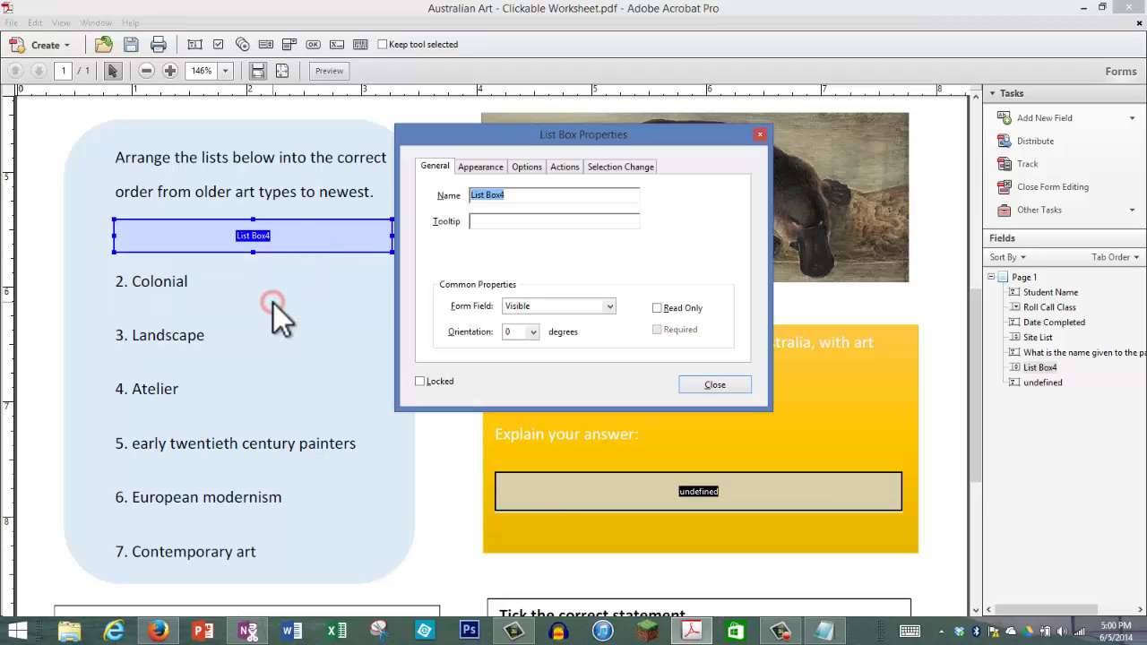
{"action": "left_click", "coordinate": [524, 169]}
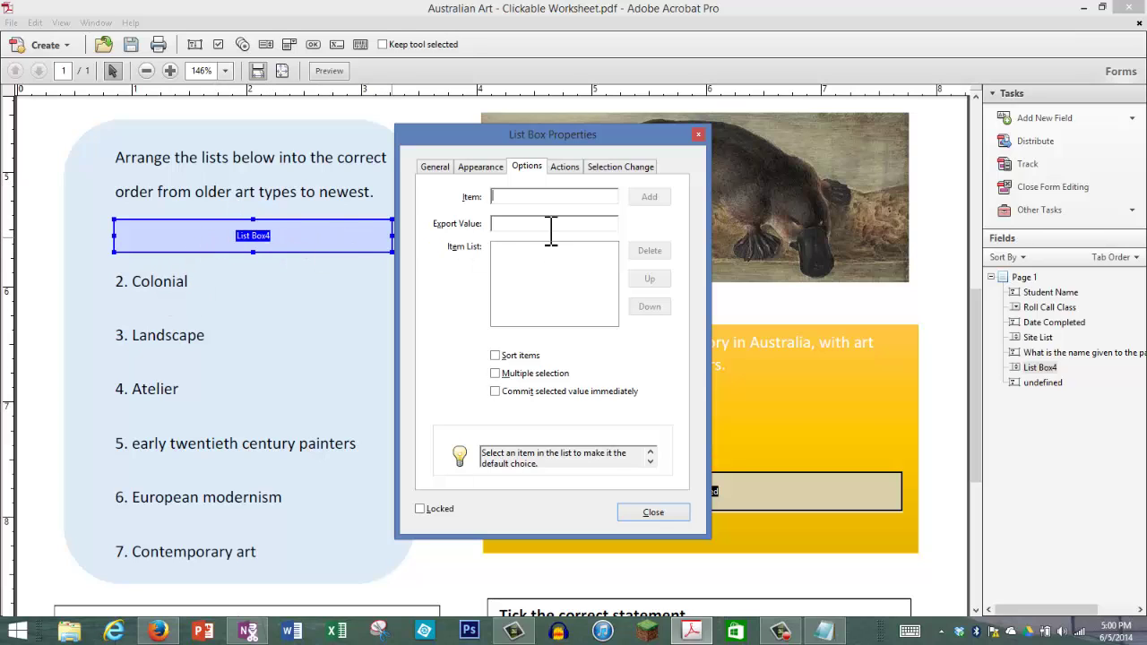
{"action": "left_click", "coordinate": [514, 196]}
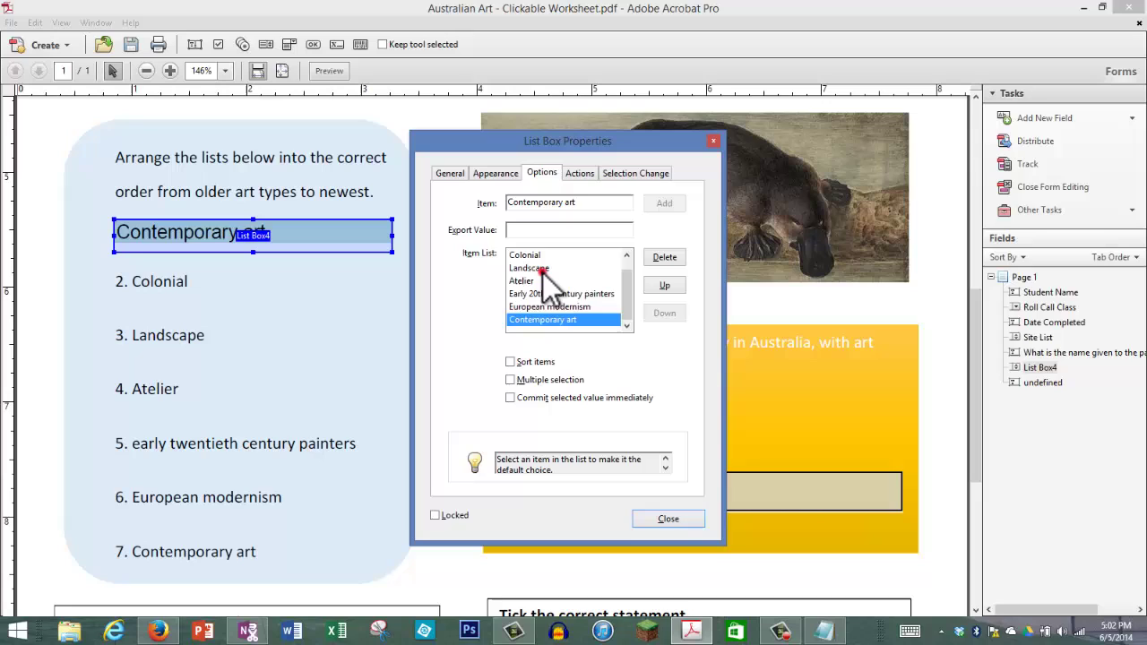
- Resize the list box to the height of one item and make Aboriginal its default choice
{"action": "left_click", "coordinate": [538, 280]}
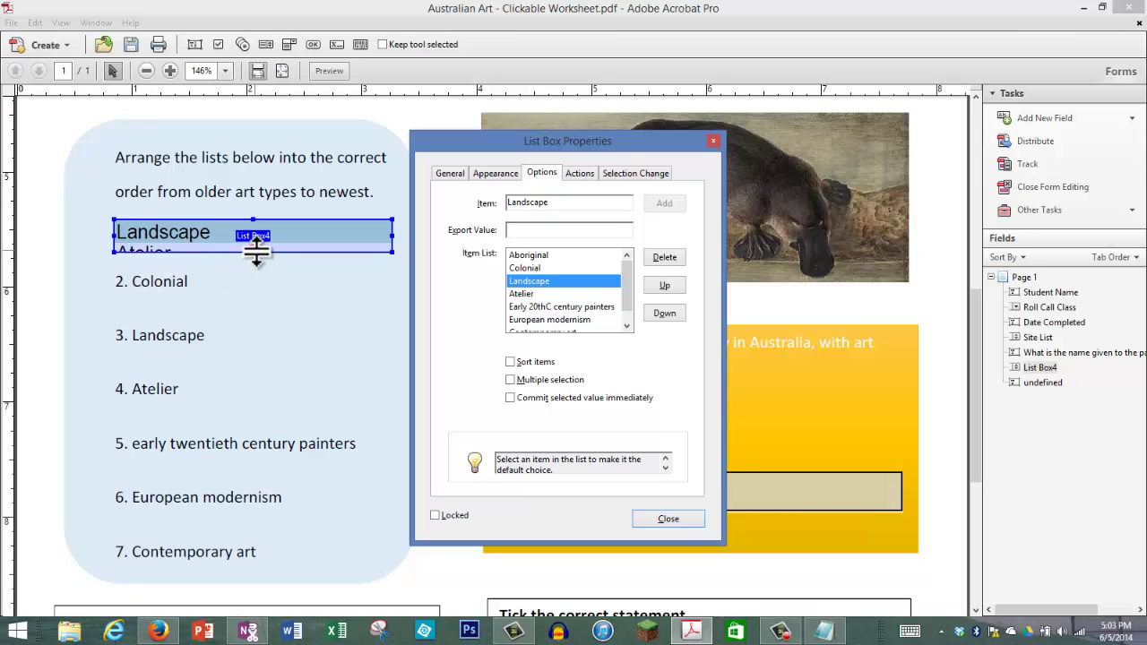
{"action": "left_click_drag", "start_coordinate": [252, 252], "coordinate": [249, 262]}
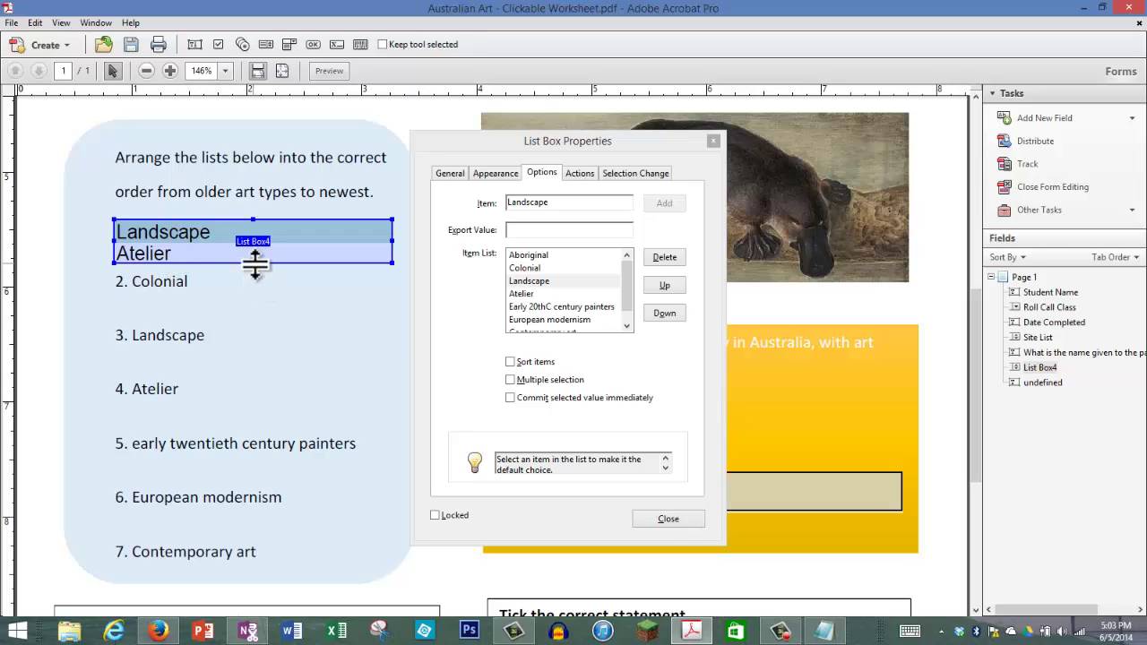
{"action": "left_click_drag", "start_coordinate": [255, 264], "coordinate": [256, 242]}
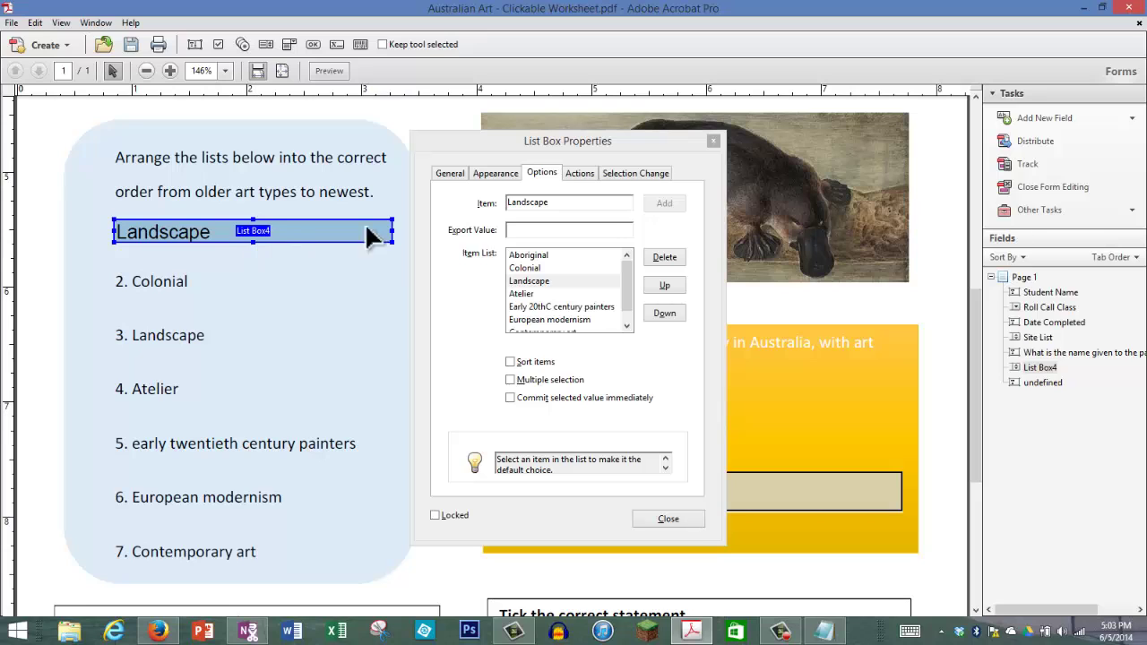
{"action": "left_click", "coordinate": [529, 256]}
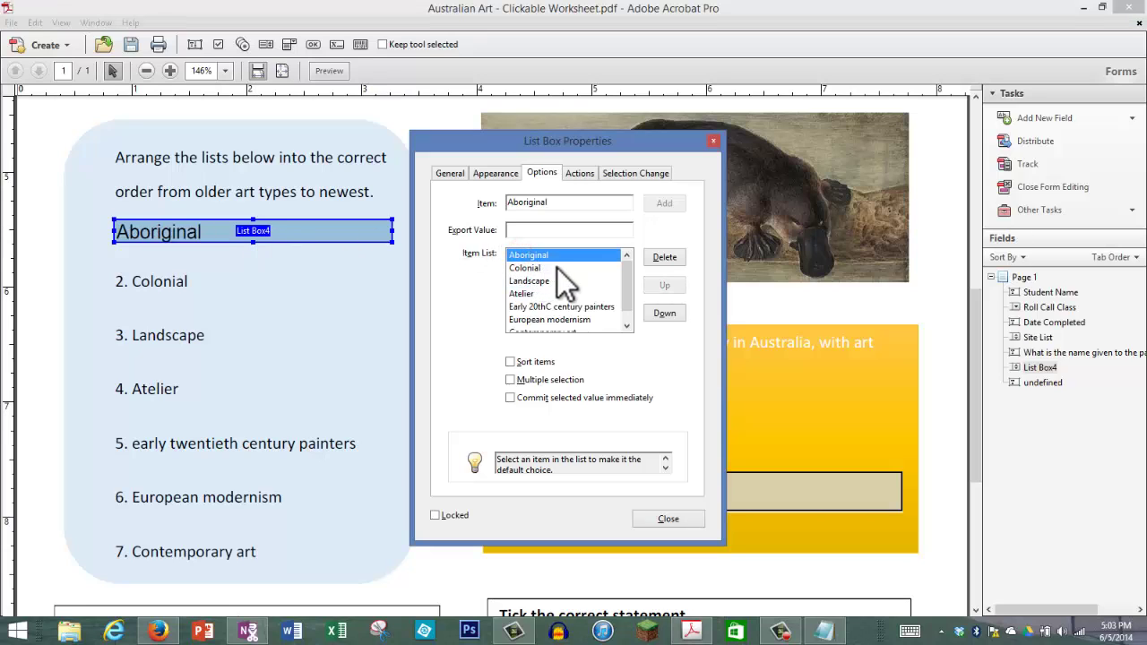
- Turn on item sorting for the list box and check the order of its items
{"action": "left_click_drag", "start_coordinate": [625, 274], "coordinate": [624, 299]}
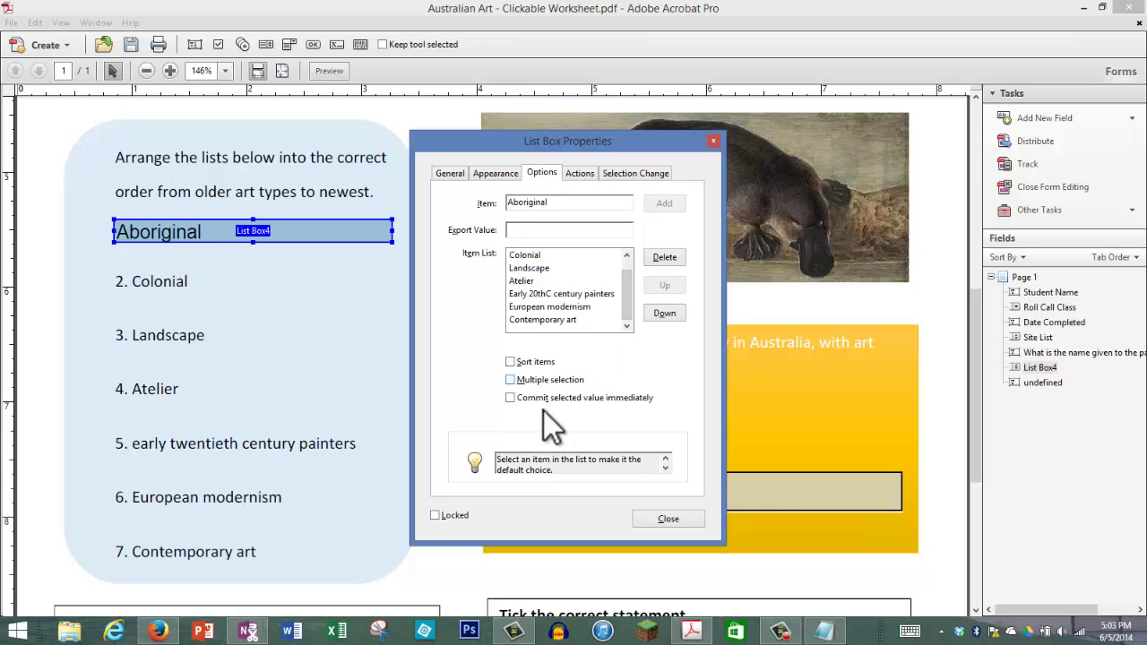
{"action": "left_click", "coordinate": [511, 362]}
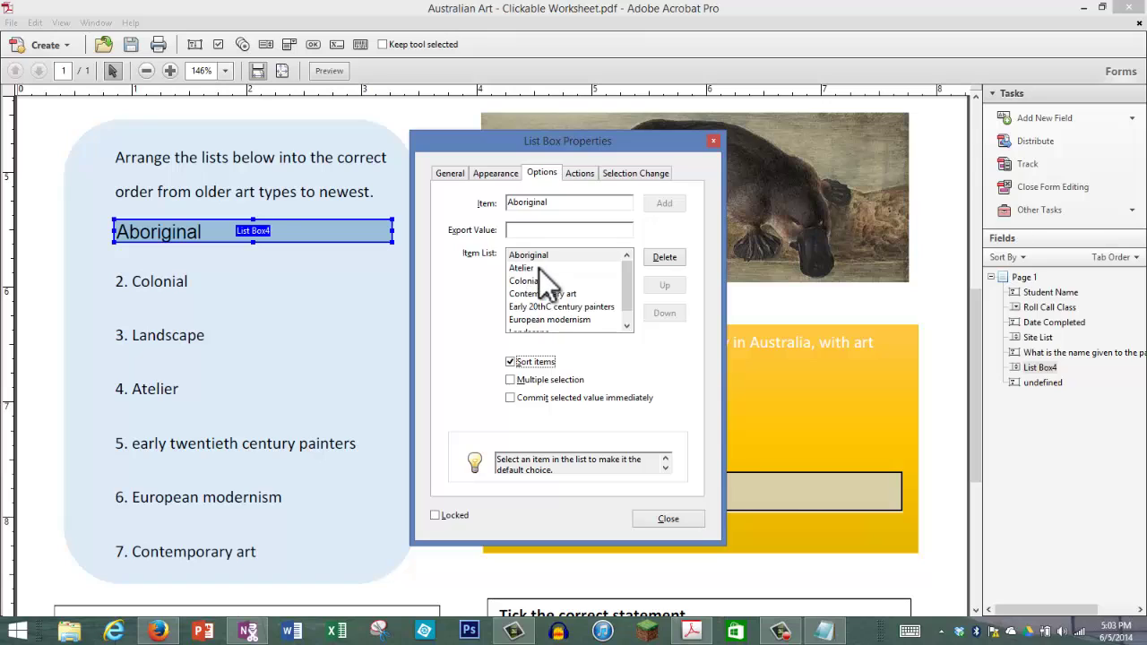
{"action": "left_click", "coordinate": [627, 323]}
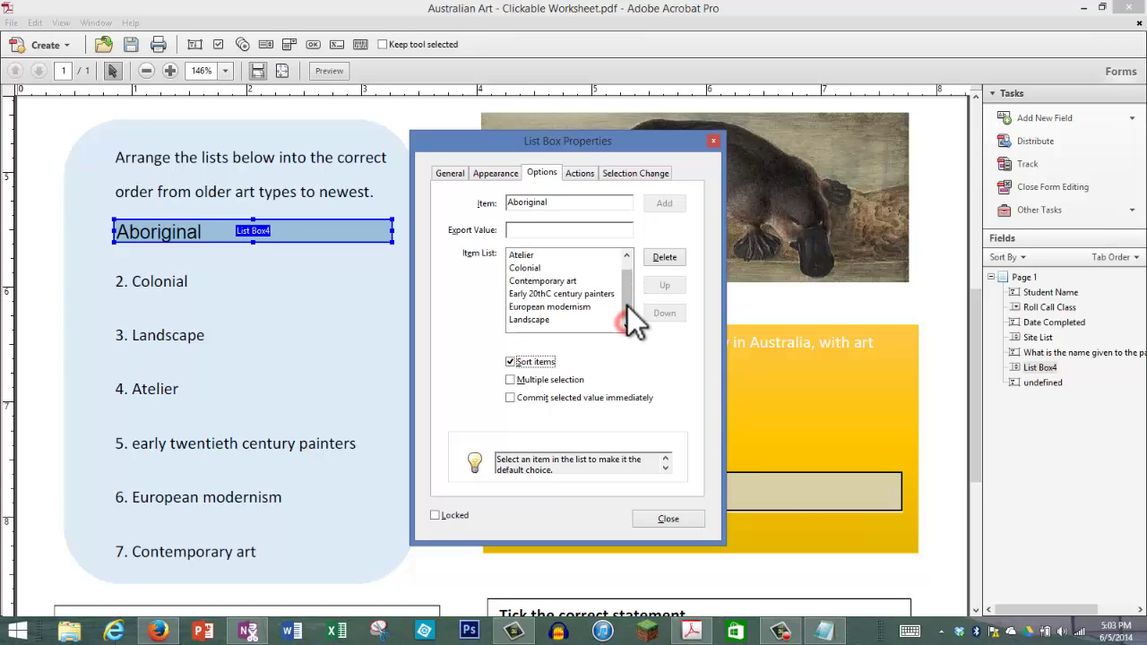
{"action": "left_click_drag", "start_coordinate": [627, 305], "coordinate": [629, 289]}
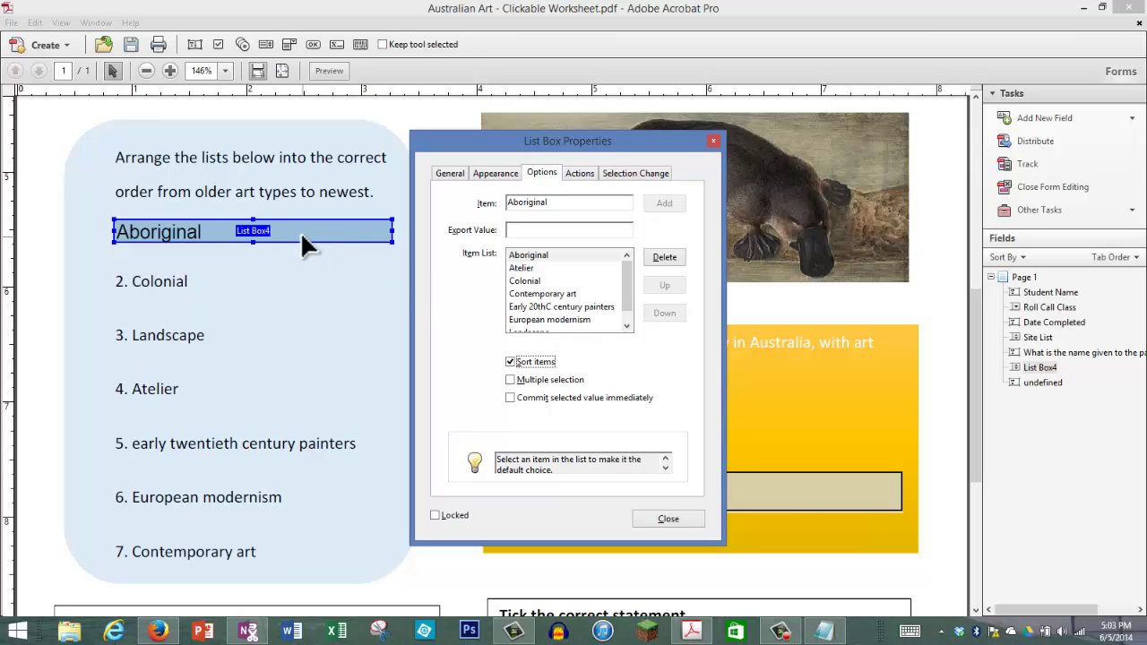
- Review the list box's appearance, general, action and option settings, and close its properties
{"action": "left_click", "coordinate": [499, 173]}
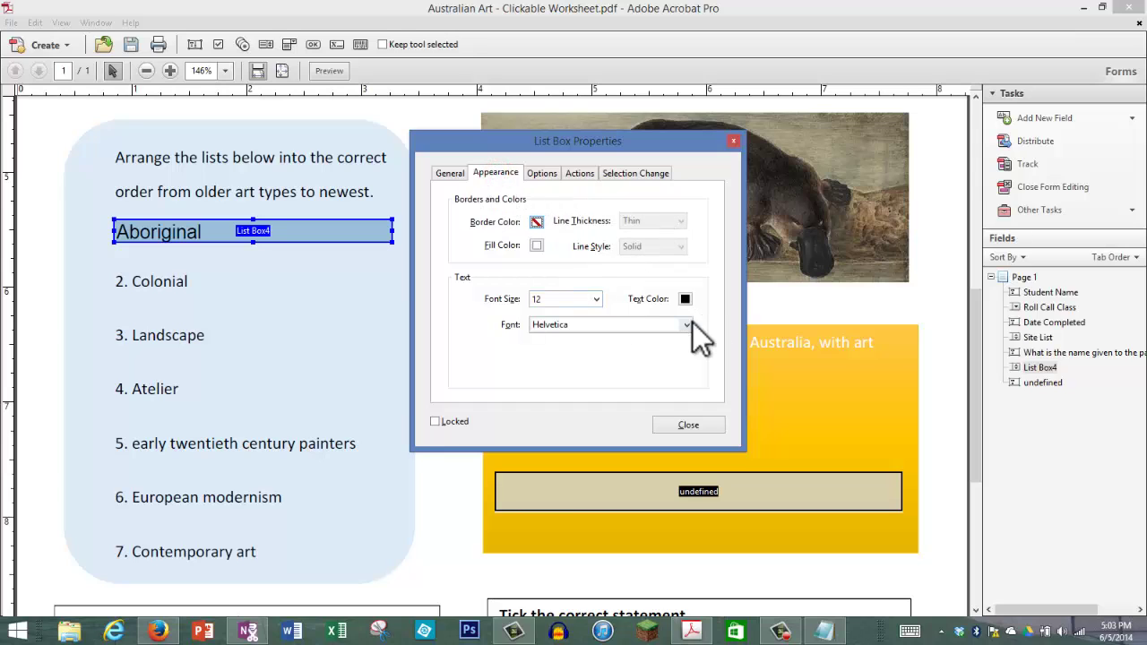
{"action": "left_click", "coordinate": [447, 176]}
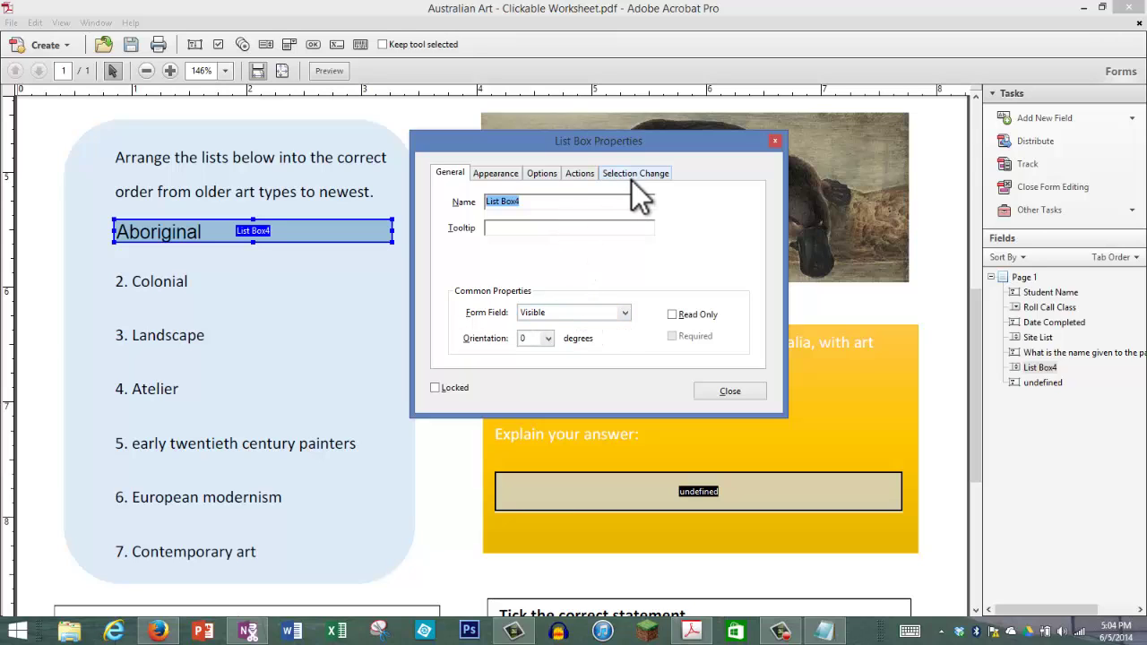
{"action": "left_click", "coordinate": [587, 175]}
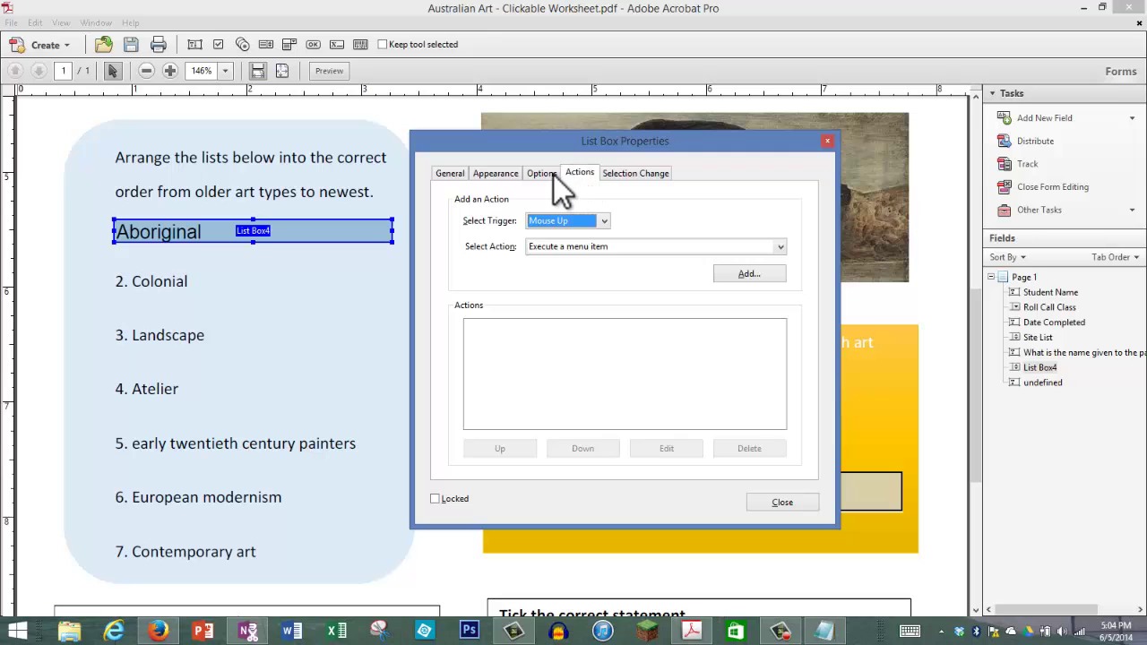
{"action": "left_click", "coordinate": [544, 175]}
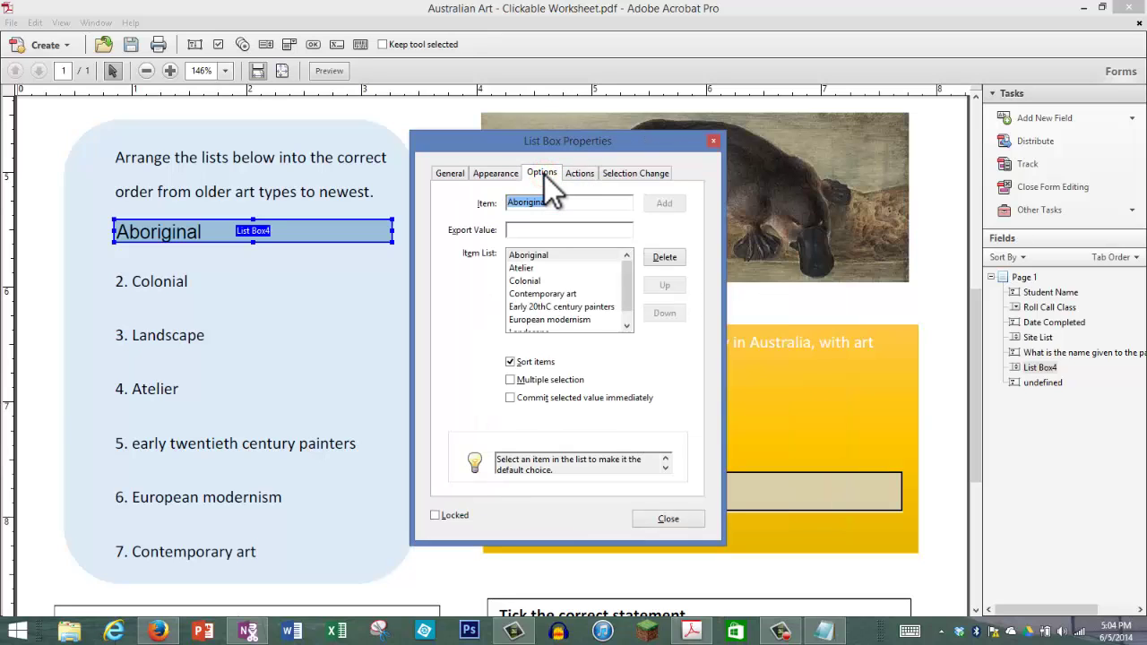
{"action": "left_click", "coordinate": [678, 523]}
- Copy the list box field on the first line of the art types list and deselect it
{"action": "left_click", "coordinate": [326, 227]}
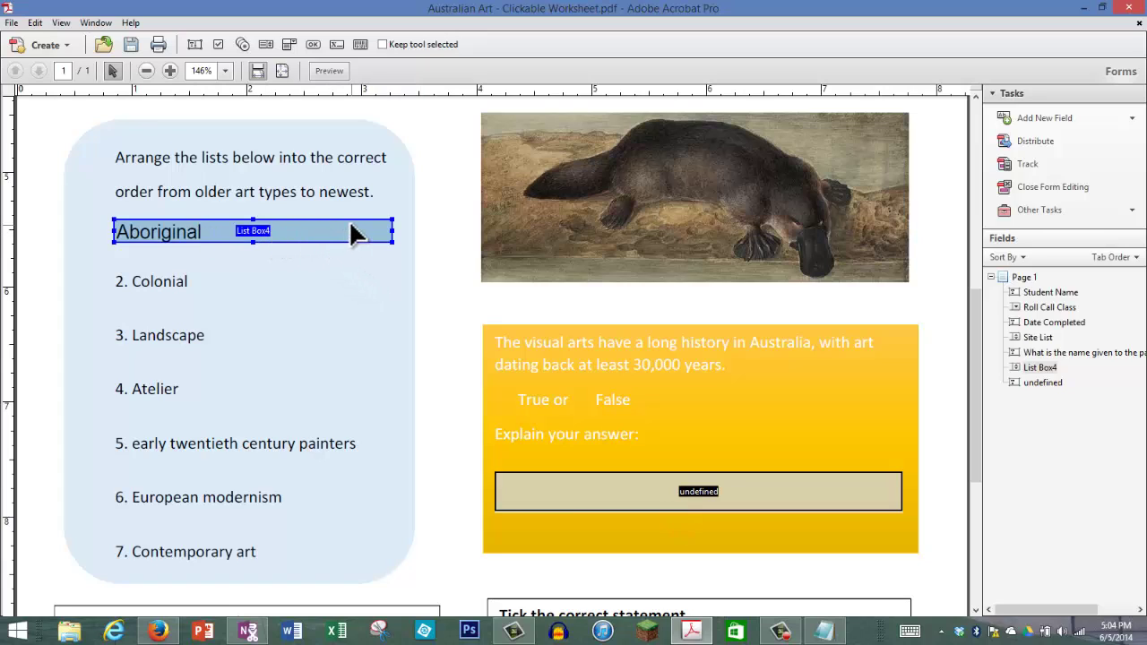
{"action": "left_click", "coordinate": [35, 23]}
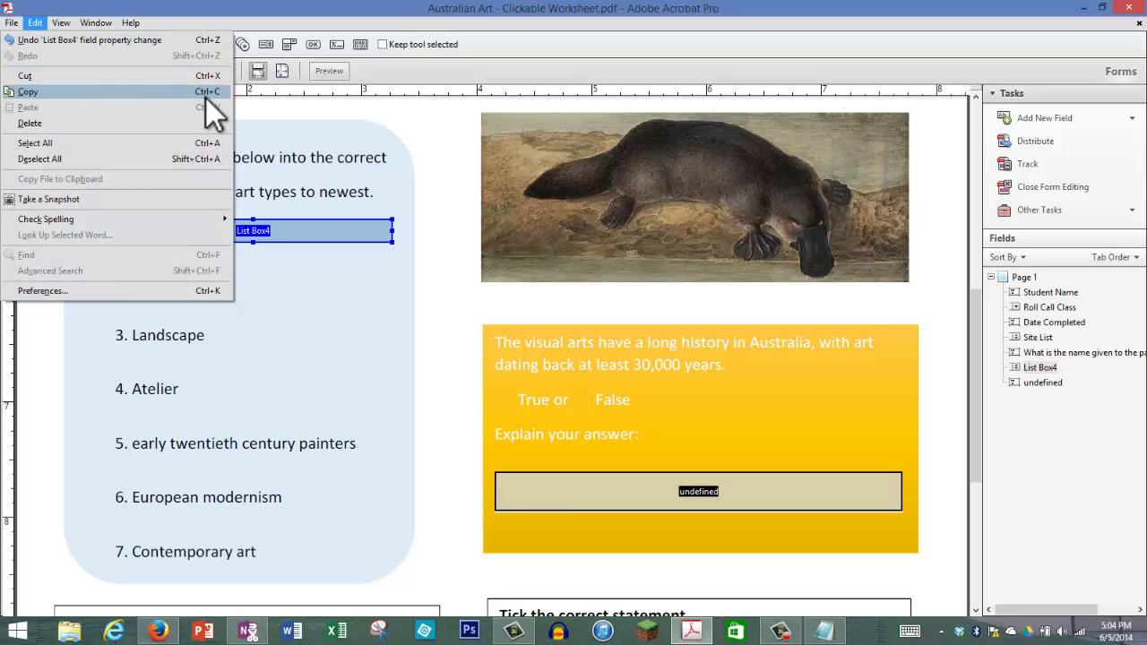
{"action": "key", "text": "ctrl+c"}
{"action": "left_click", "coordinate": [215, 39]}
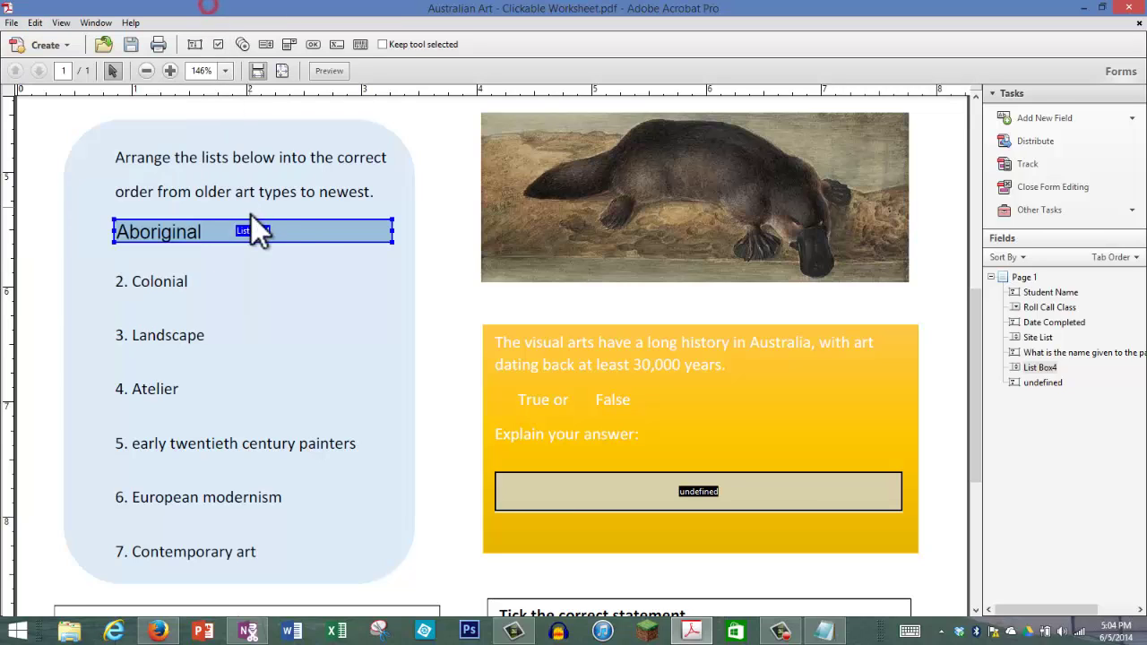
{"action": "left_click", "coordinate": [312, 231]}
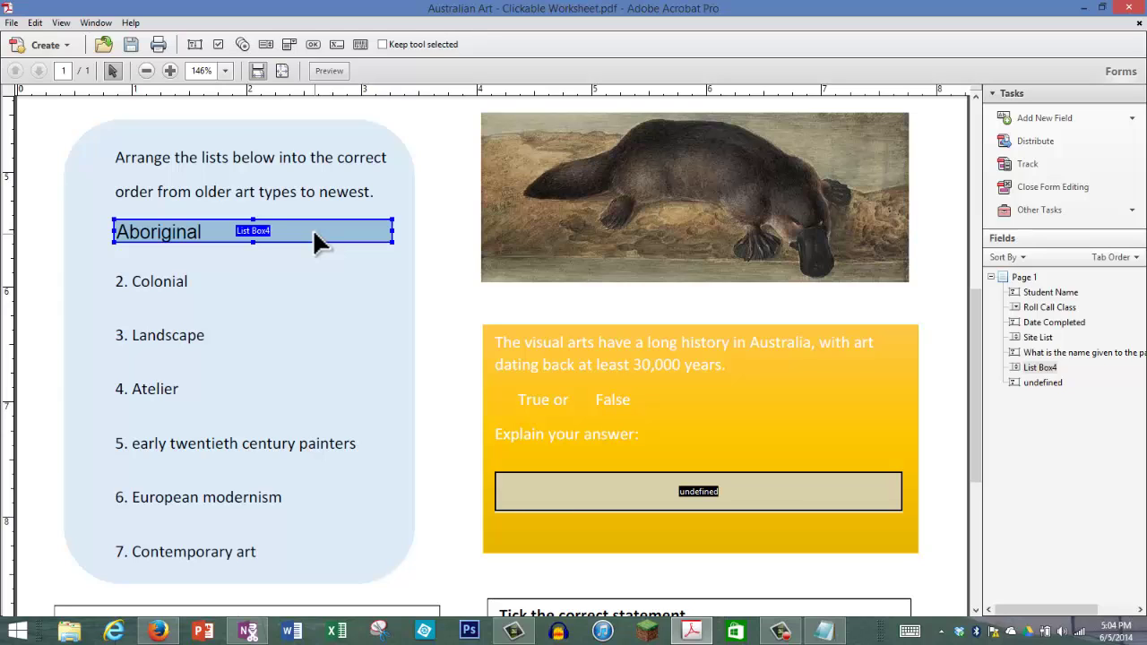
{"action": "left_click", "coordinate": [252, 283]}
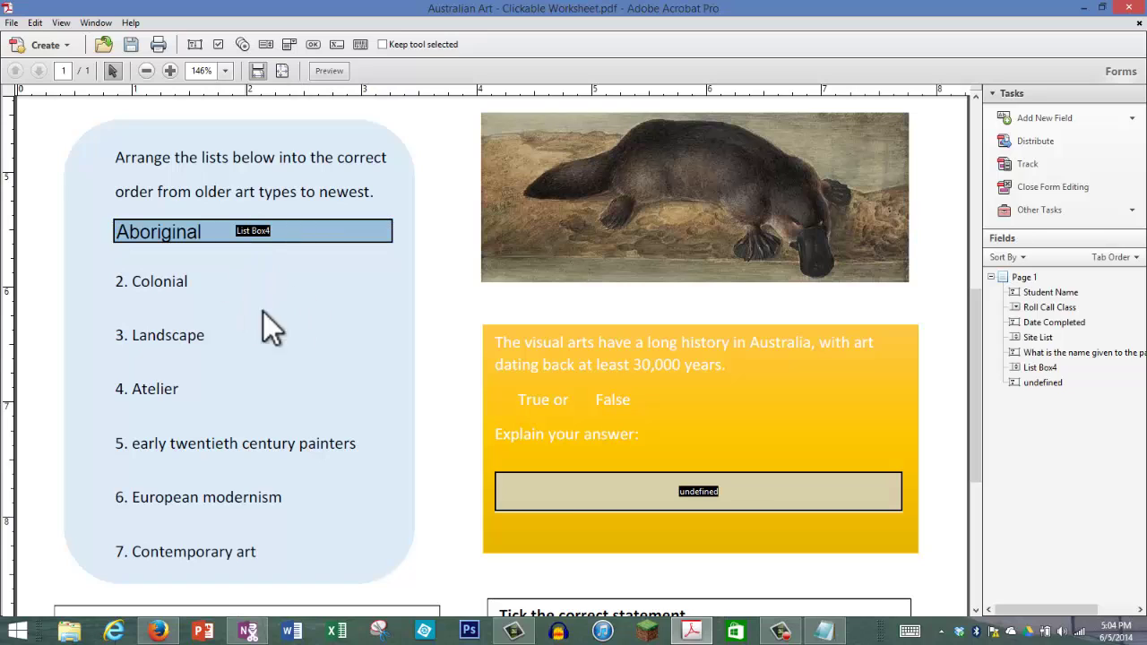
- Paste three copies of the list box and place them over the Colonial, Landscape and Atelier lines
{"action": "key", "text": "ctrl+v"}
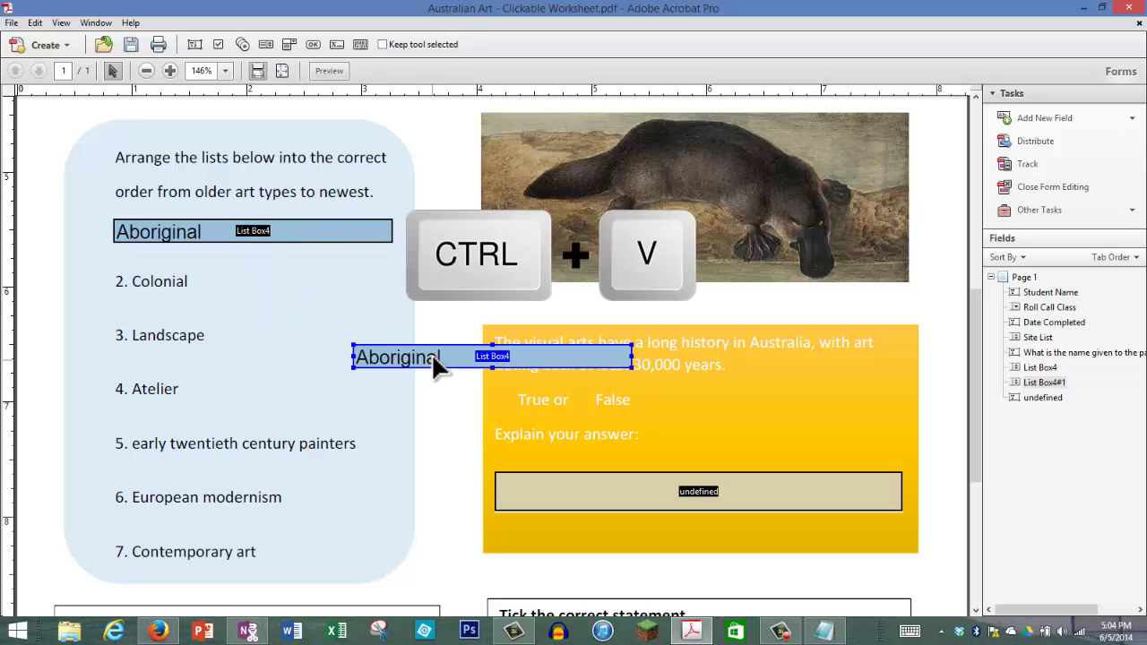
{"action": "left_click_drag", "start_coordinate": [435, 358], "coordinate": [191, 278]}
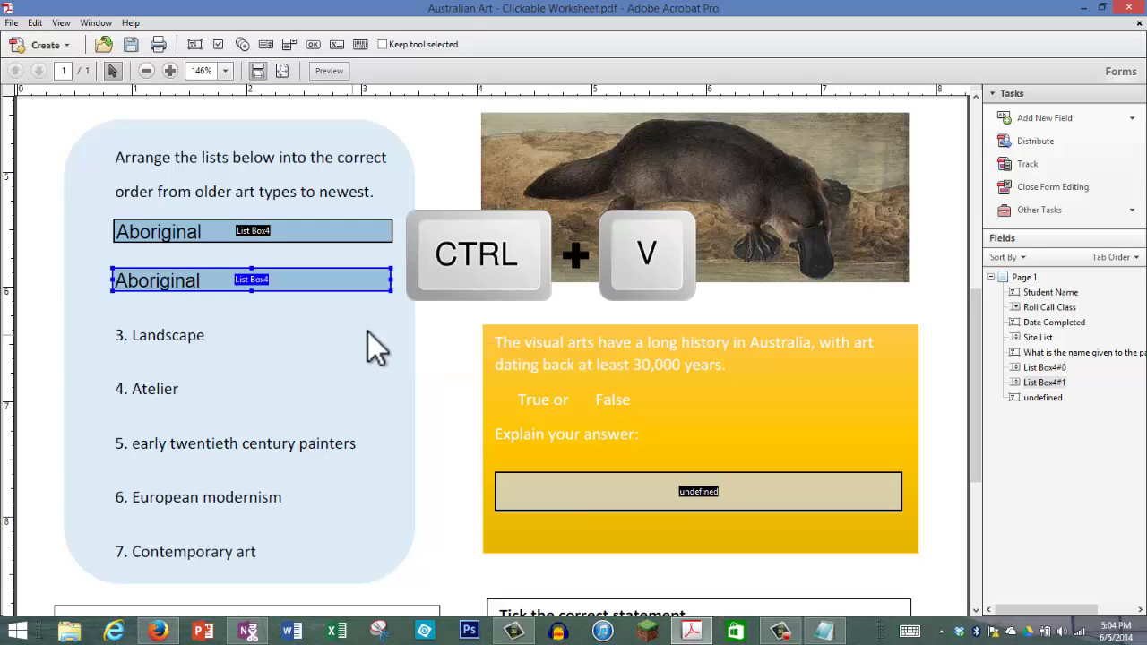
{"action": "key", "text": "ctrl+v"}
{"action": "left_click_drag", "start_coordinate": [468, 383], "coordinate": [204, 337]}
{"action": "key", "text": "ctrl+v"}
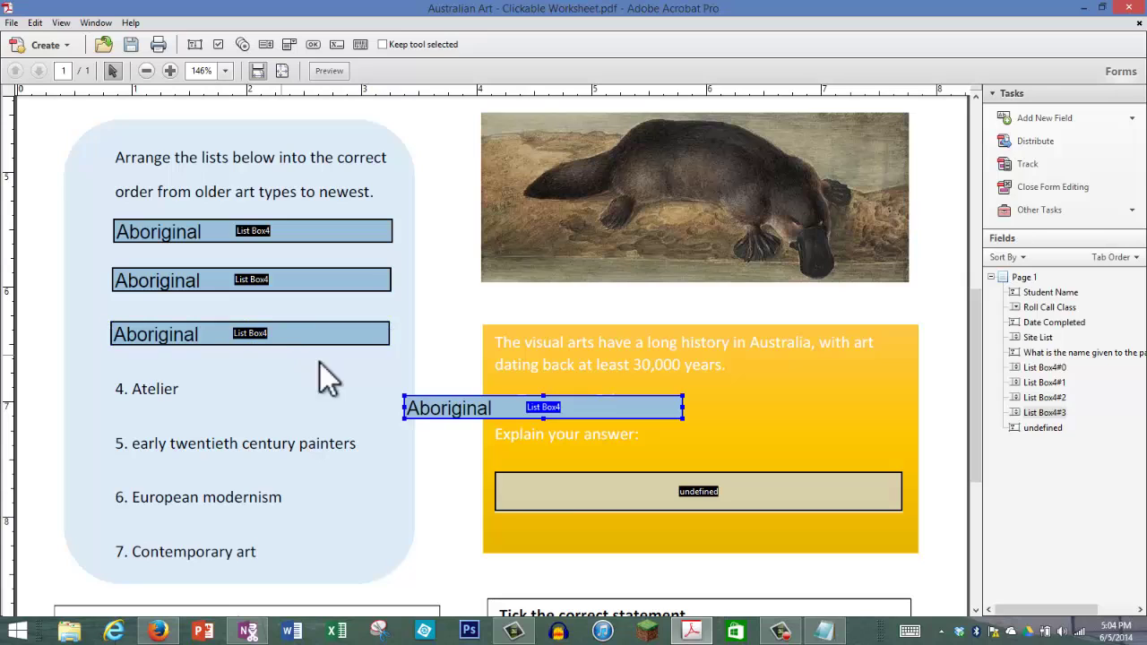
{"action": "left_click_drag", "start_coordinate": [452, 412], "coordinate": [159, 395]}
- Paste three more list boxes over the early twentieth century painters, European modernism and Contemporary art lines
{"action": "key", "text": "ctrl+v"}
{"action": "left_click_drag", "start_coordinate": [468, 439], "coordinate": [153, 440]}
{"action": "key", "text": "ctrl+v"}
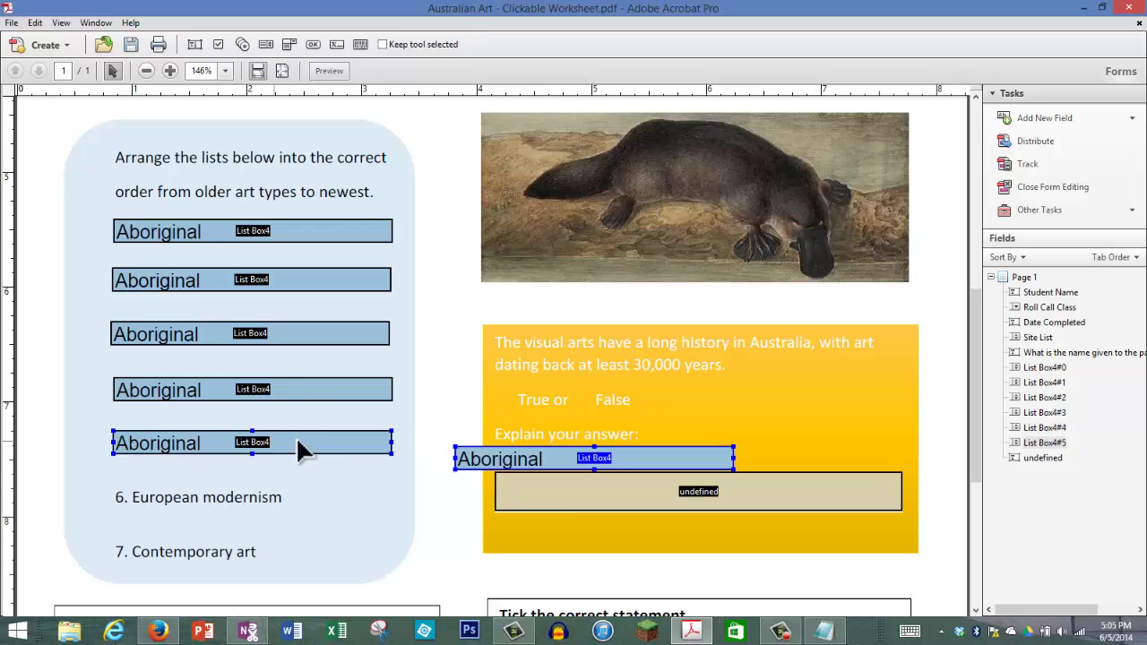
{"action": "left_click_drag", "start_coordinate": [467, 452], "coordinate": [141, 489]}
{"action": "key", "text": "ctrl+v"}
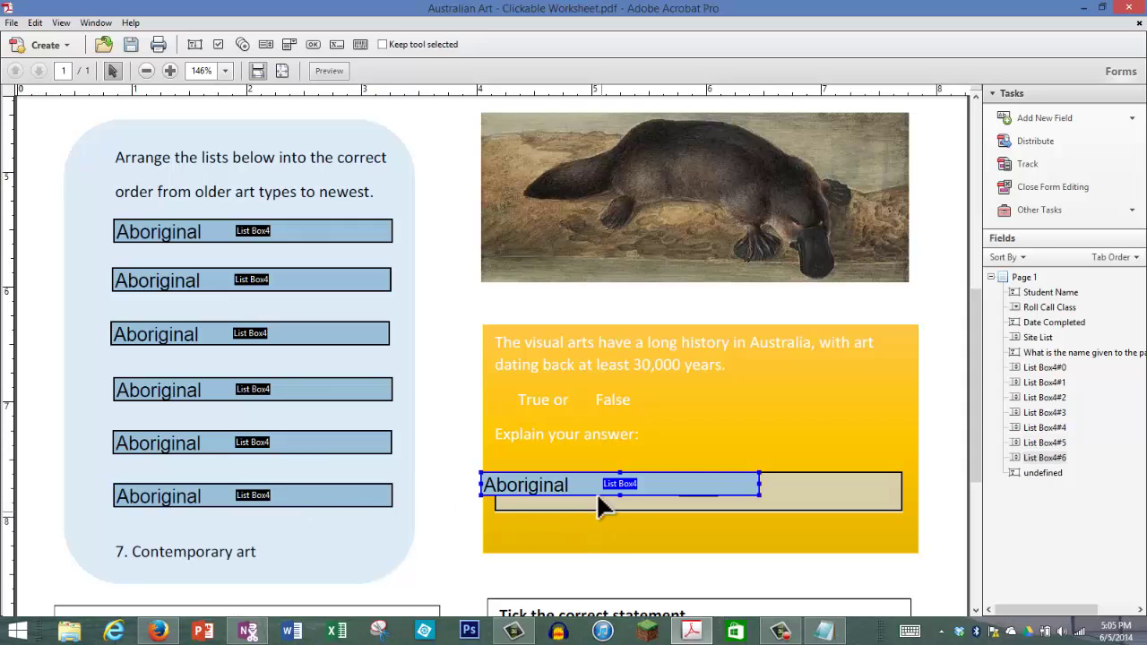
{"action": "left_click_drag", "start_coordinate": [578, 480], "coordinate": [212, 546]}
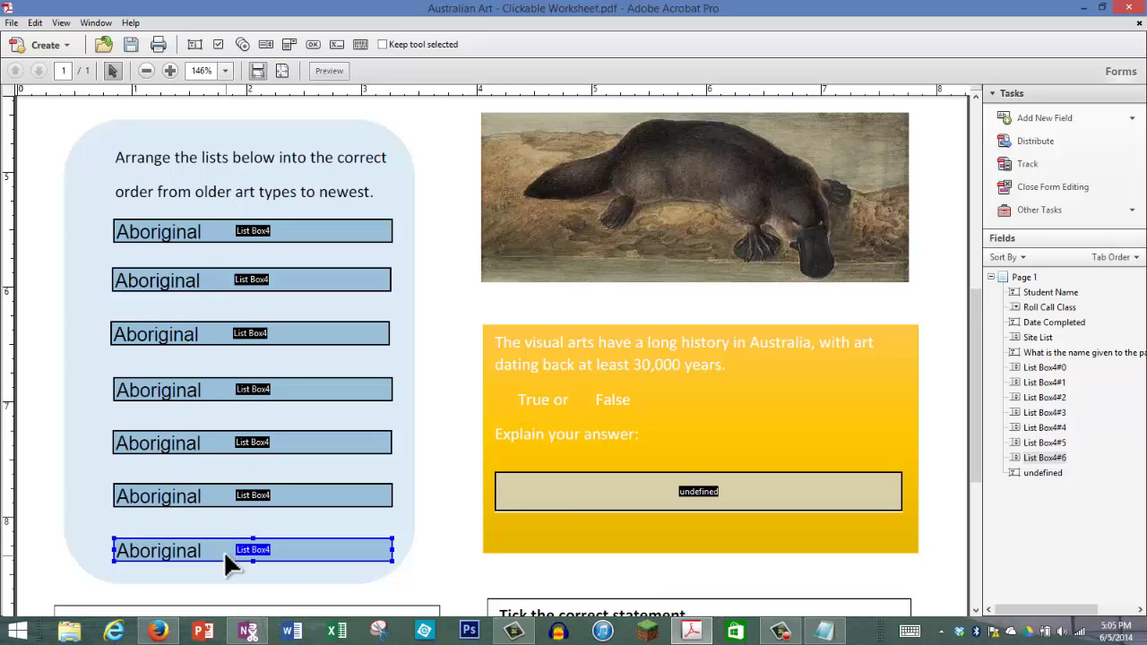
- Rename the first list box in the art types list as answer1 and copy that name
{"action": "left_click", "coordinate": [266, 235], "text": "shift"}
{"action": "left_click", "coordinate": [269, 240]}
{"action": "left_click", "coordinate": [277, 279]}
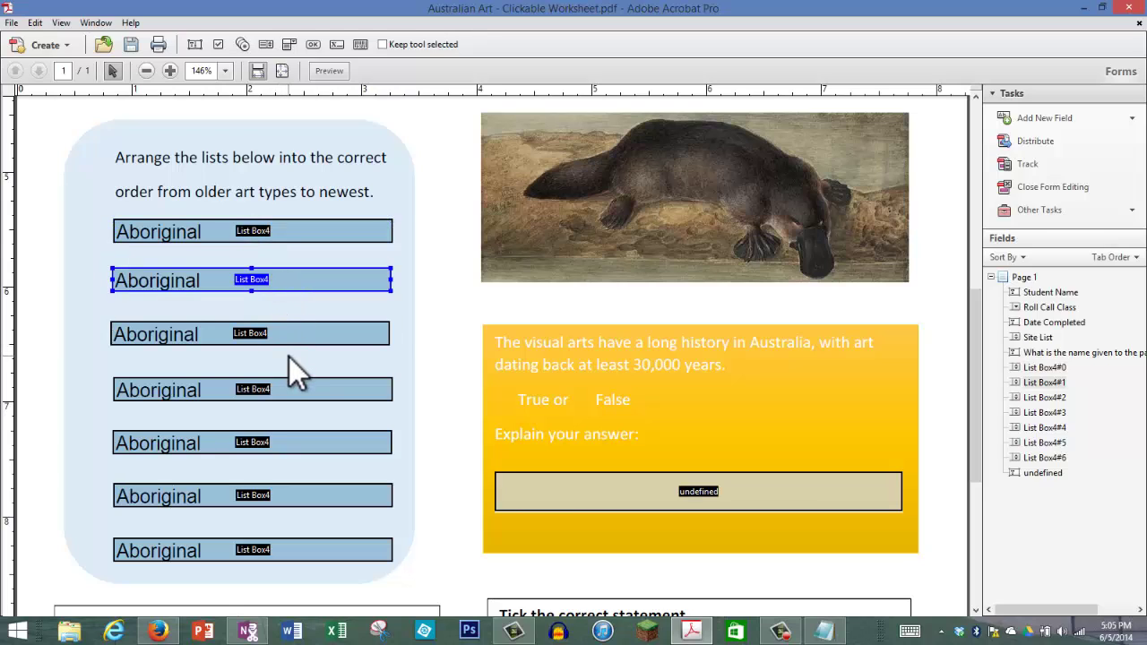
{"action": "left_click", "coordinate": [300, 233], "text": "shift"}
{"action": "double_click", "coordinate": [294, 226]}
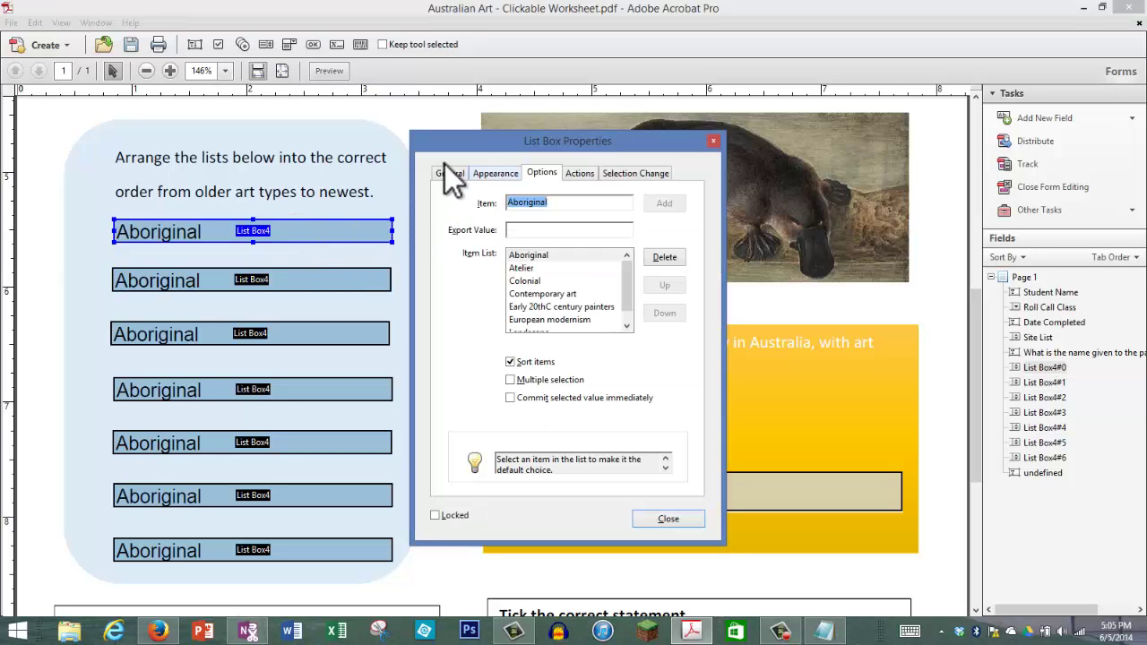
{"action": "left_click", "coordinate": [449, 173]}
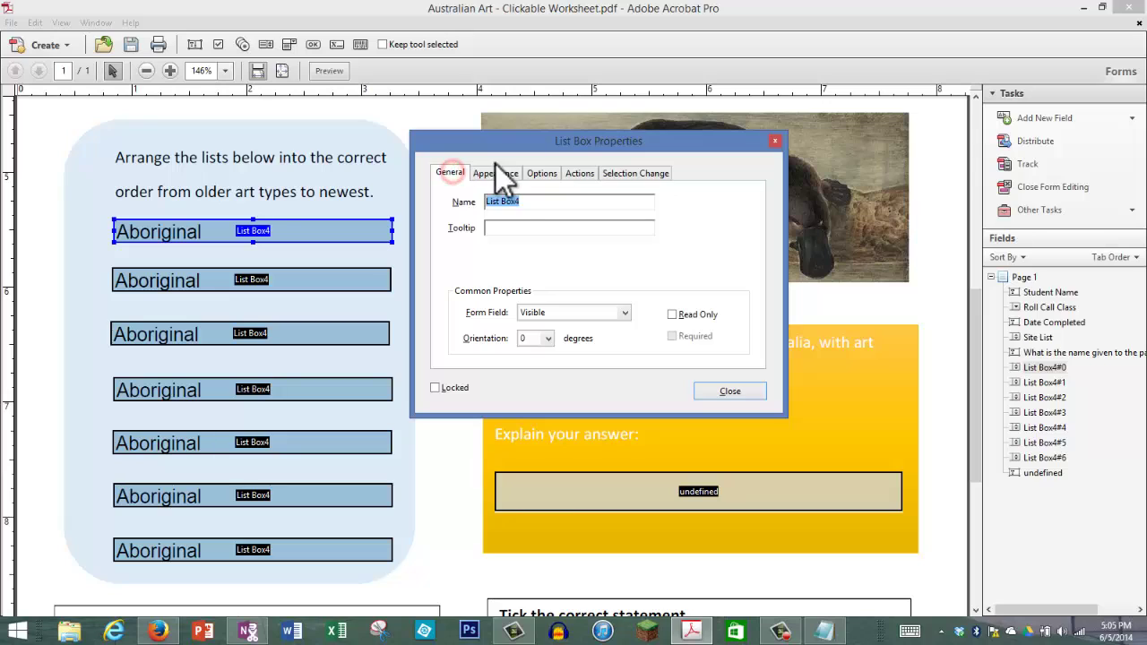
{"action": "left_click", "coordinate": [537, 202]}
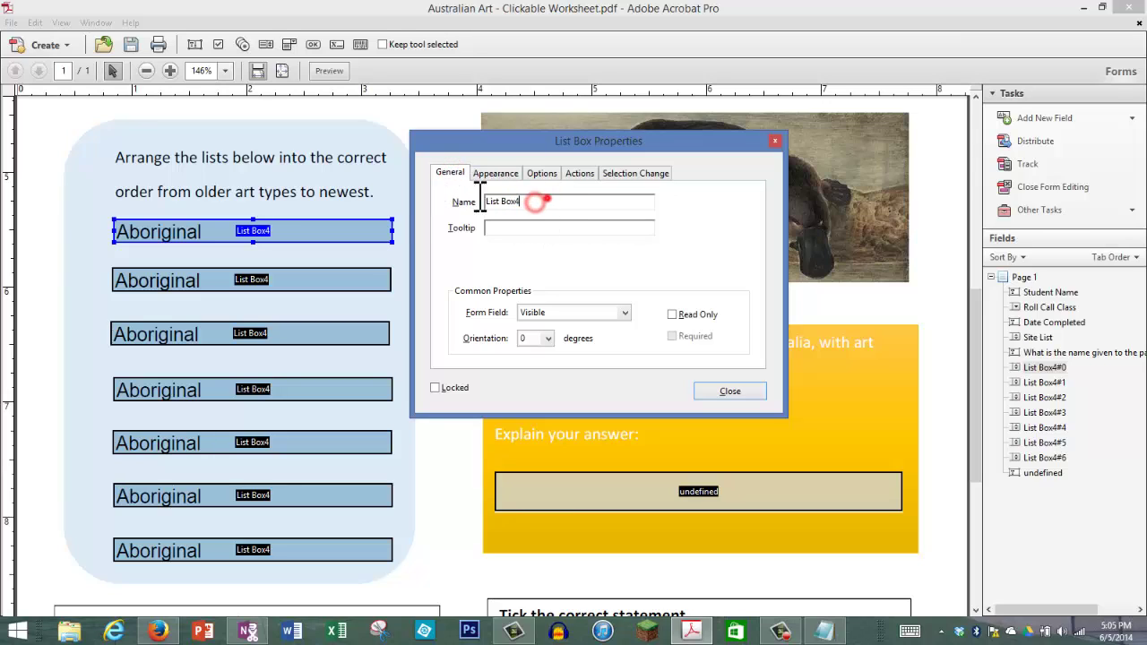
{"action": "double_click", "coordinate": [537, 202]}
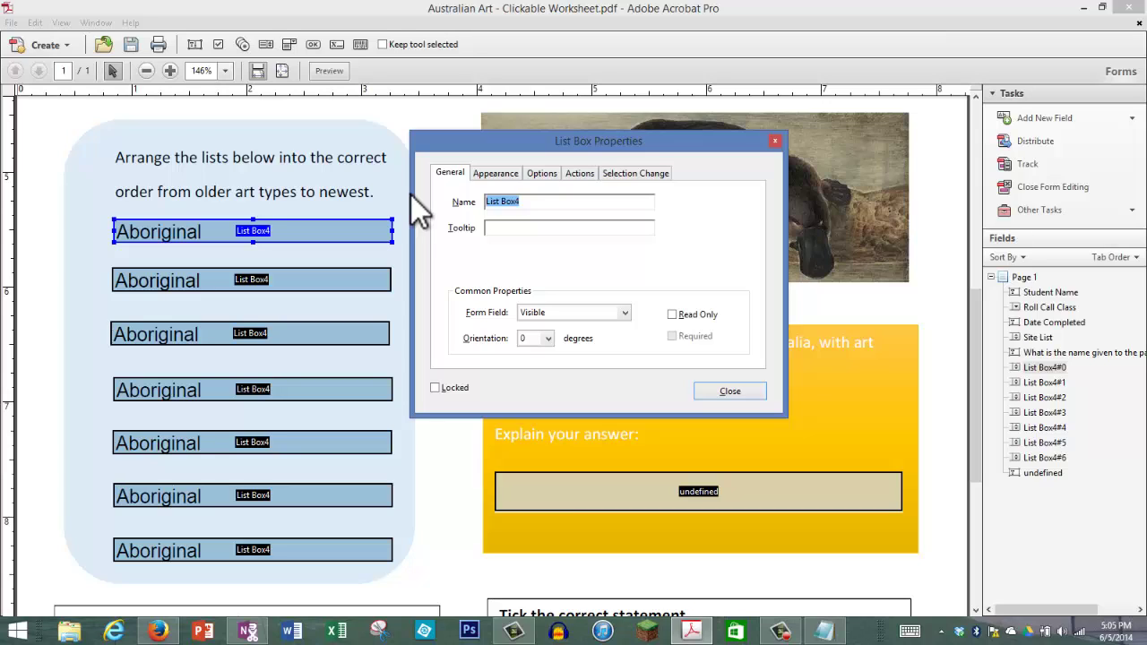
{"action": "type", "text": "answer1"}
{"action": "double_click", "coordinate": [527, 200]}
{"action": "key", "text": "ctrl+c"}
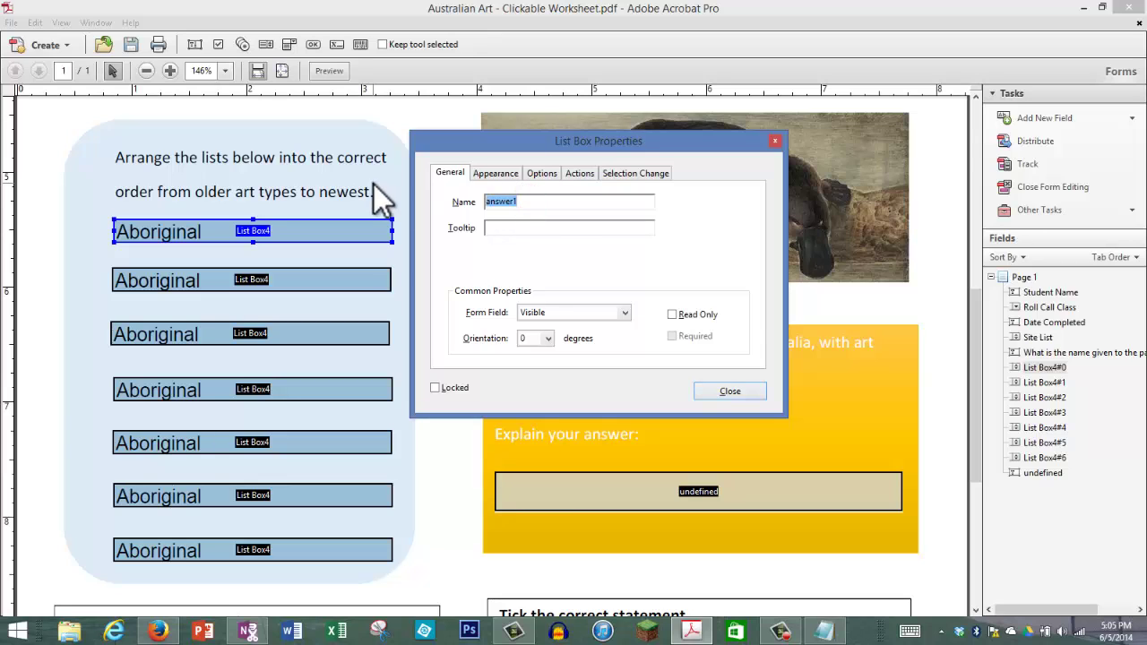
{"action": "left_click", "coordinate": [751, 391]}
- Rename the second list box as answer2, reusing the copied name
{"action": "left_click", "coordinate": [276, 280]}
{"action": "double_click", "coordinate": [276, 281]}
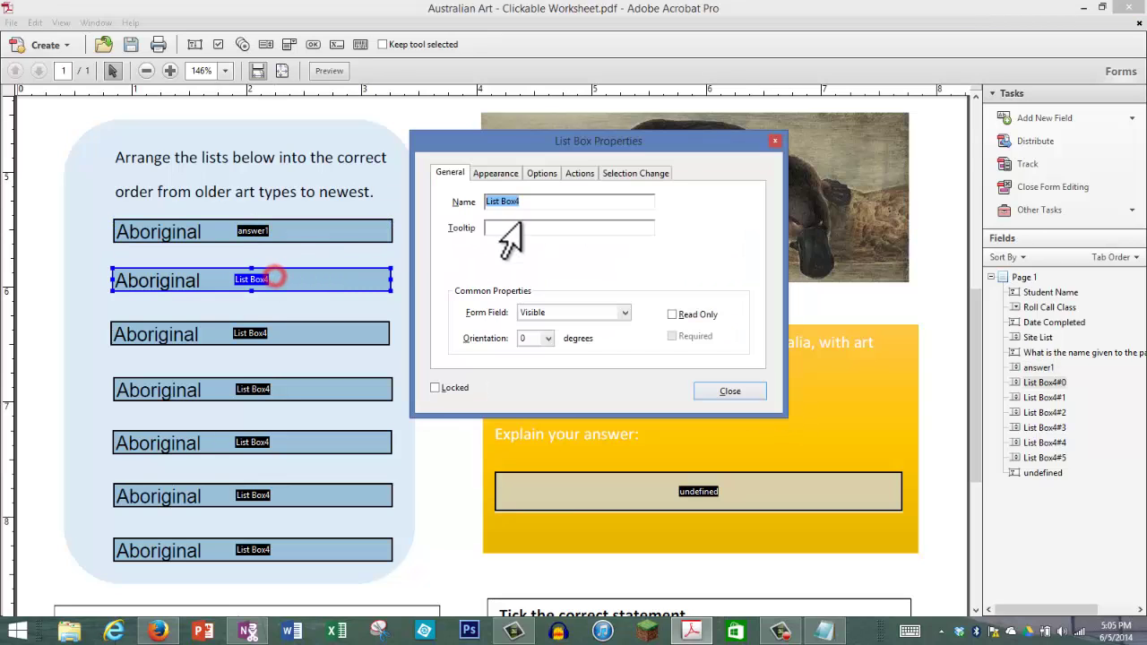
{"action": "double_click", "coordinate": [532, 199]}
{"action": "key", "text": "ctrl+v"}
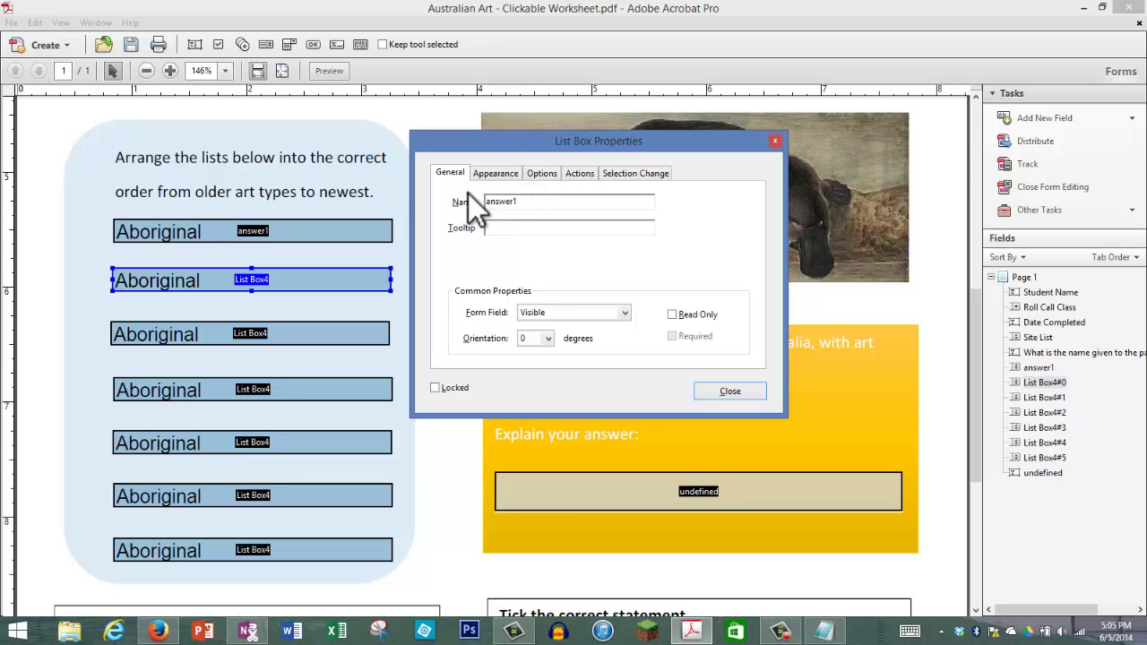
{"action": "left_click", "coordinate": [756, 392]}
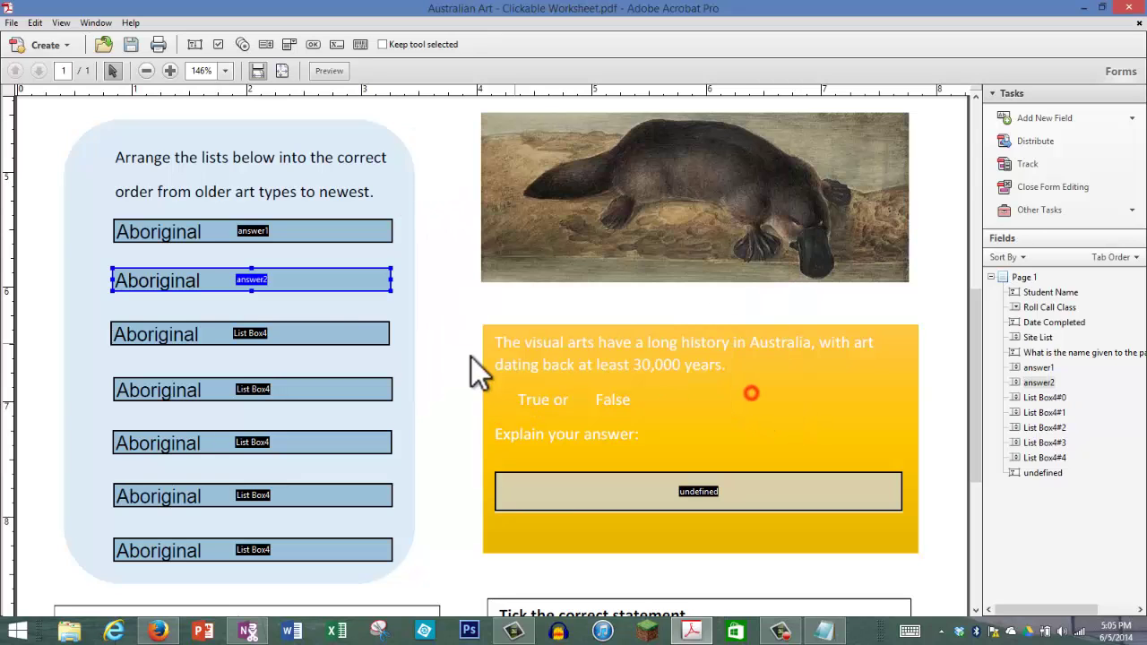
- Rename the third list box as answer3, reusing the copied name
{"action": "left_click", "coordinate": [353, 332]}
{"action": "double_click", "coordinate": [353, 332]}
{"action": "double_click", "coordinate": [532, 201]}
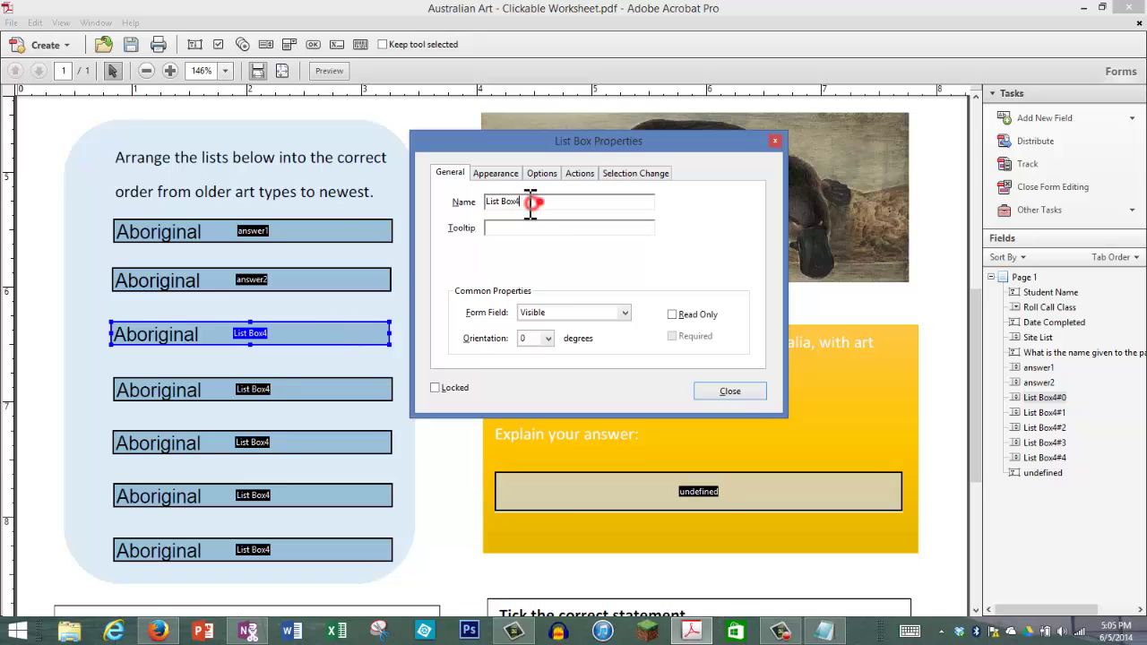
{"action": "key", "text": "ctrl+v"}
{"action": "key", "text": "BackSpace"}
{"action": "type", "text": "3"}
{"action": "left_click", "coordinate": [731, 391]}
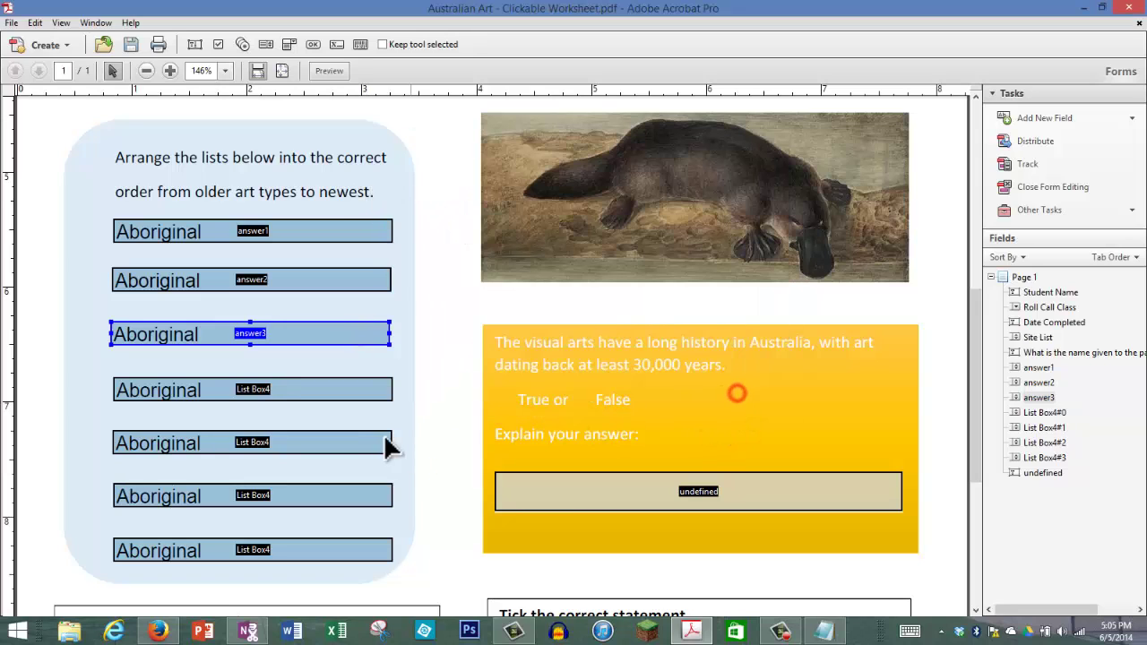
- Rename the fourth list box as answer4, reusing the copied name
{"action": "double_click", "coordinate": [326, 390]}
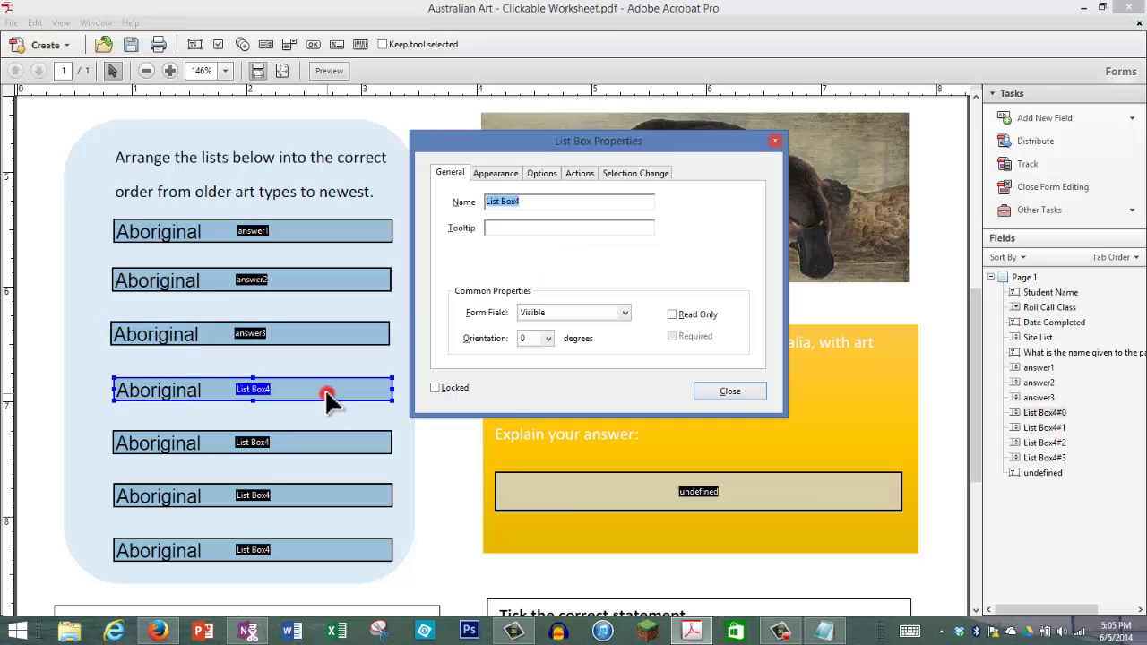
{"action": "double_click", "coordinate": [538, 201]}
{"action": "key", "text": "ctrl+v"}
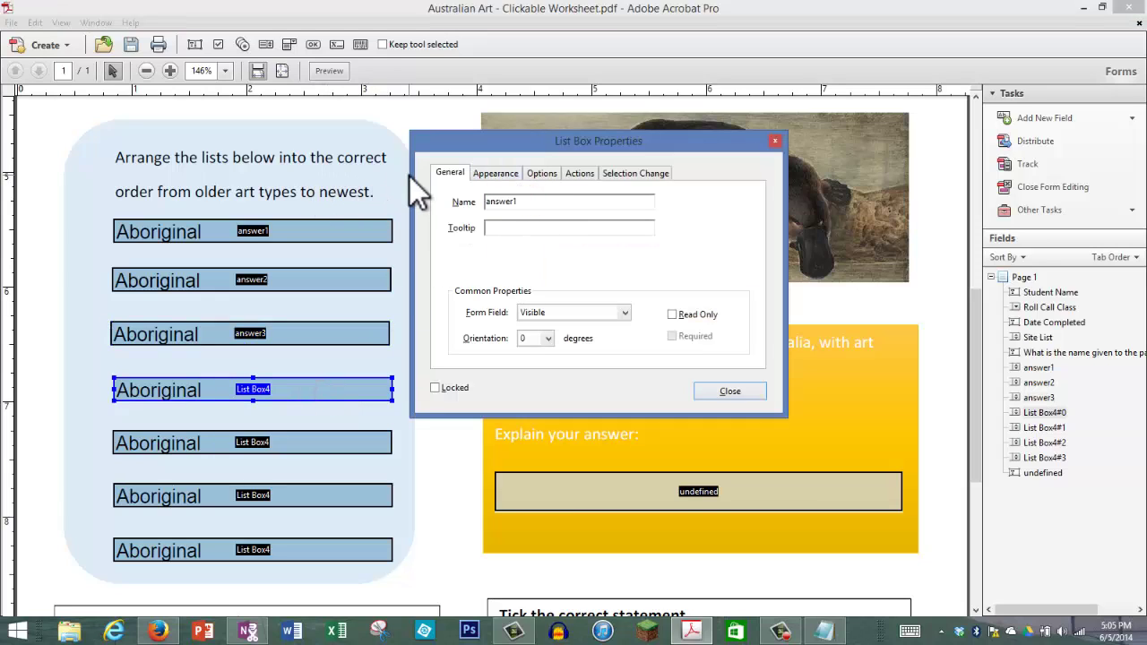
{"action": "key", "text": "BackSpace"}
{"action": "type", "text": "4"}
{"action": "left_click", "coordinate": [730, 392]}
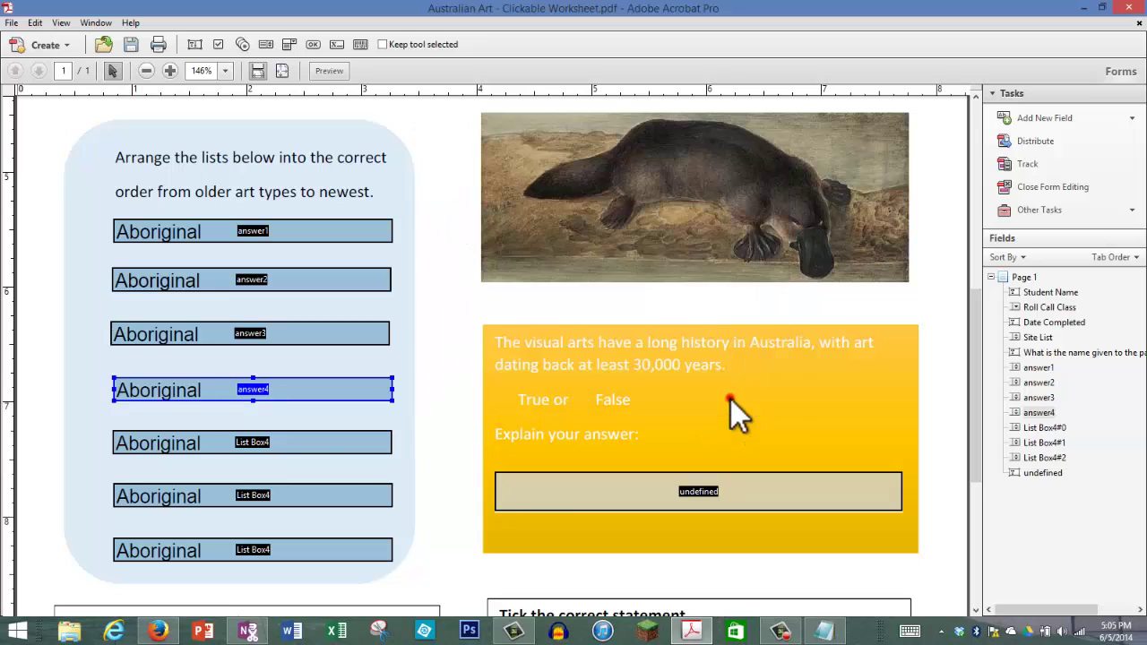
- Rename the fifth list box as answer5, reusing the copied name
{"action": "double_click", "coordinate": [320, 442]}
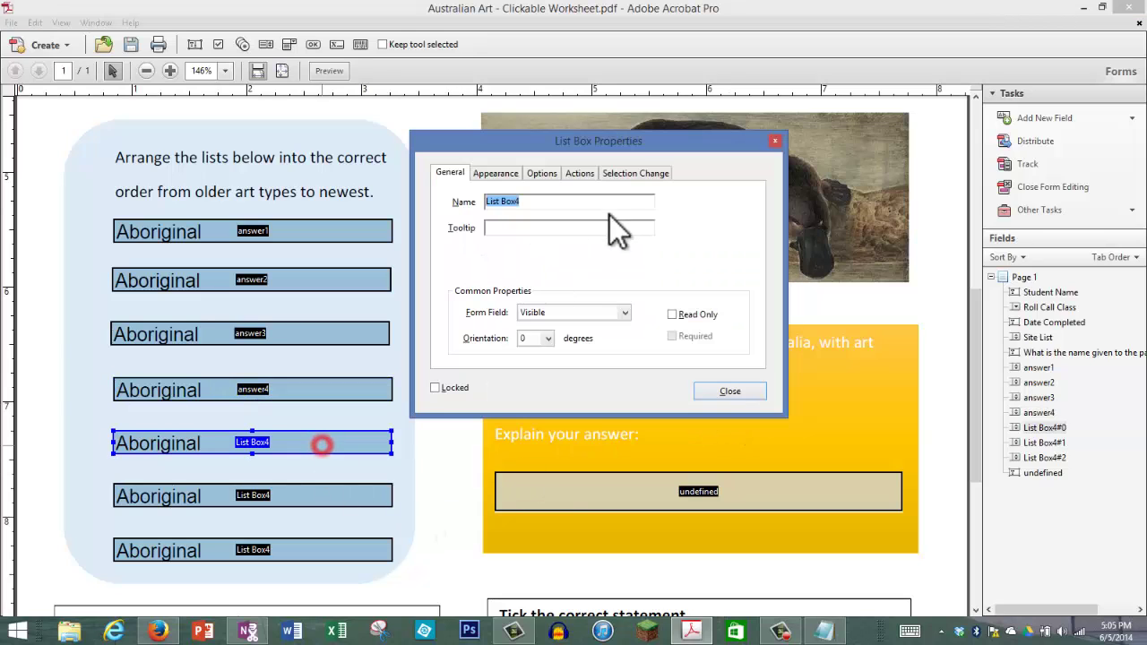
{"action": "left_click", "coordinate": [532, 202]}
{"action": "double_click", "coordinate": [531, 201]}
{"action": "key", "text": "ctrl+v"}
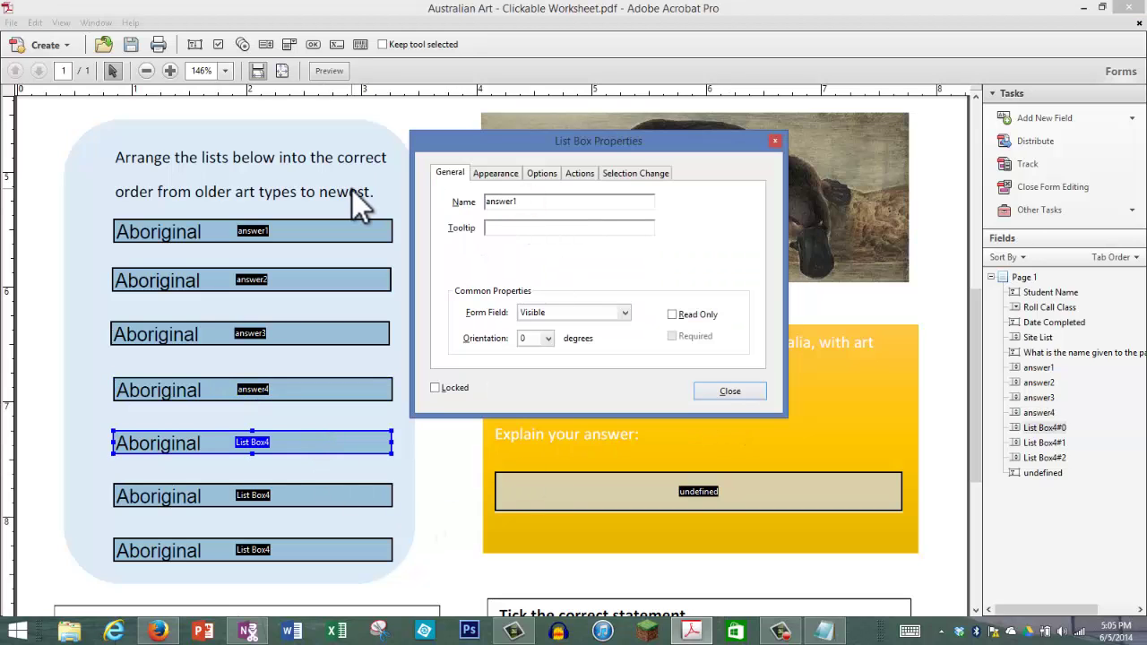
{"action": "key", "text": "BackSpace"}
{"action": "type", "text": "5"}
{"action": "left_click", "coordinate": [712, 391]}
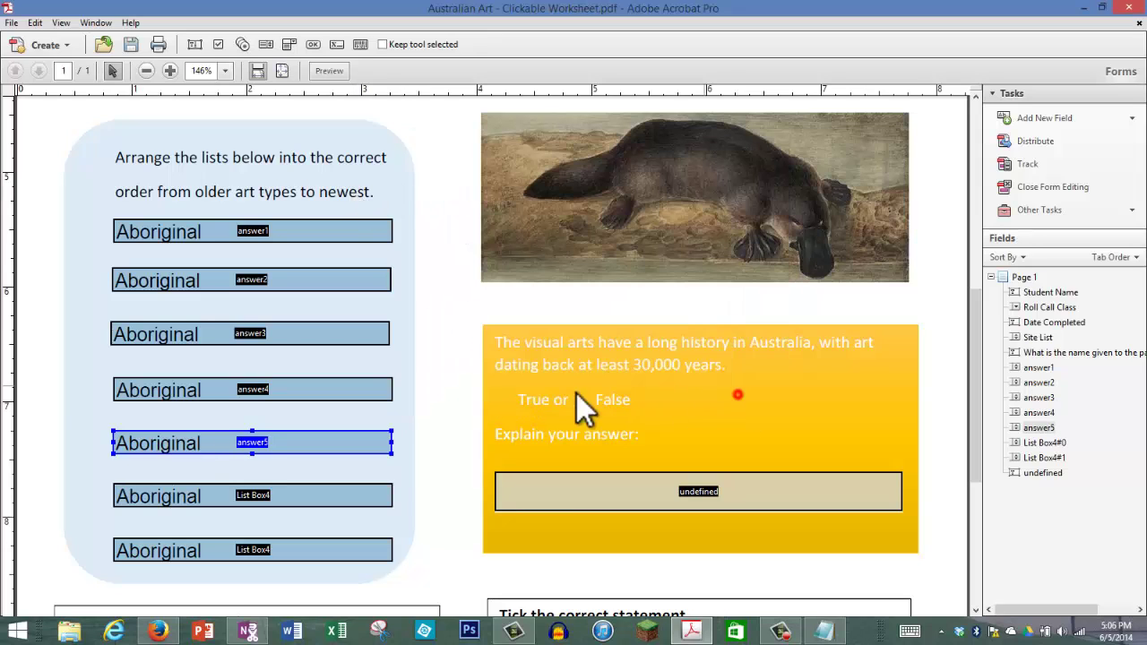
- Rename the sixth list box as answer6, reusing the copied name
{"action": "double_click", "coordinate": [254, 484]}
{"action": "left_click", "coordinate": [531, 204]}
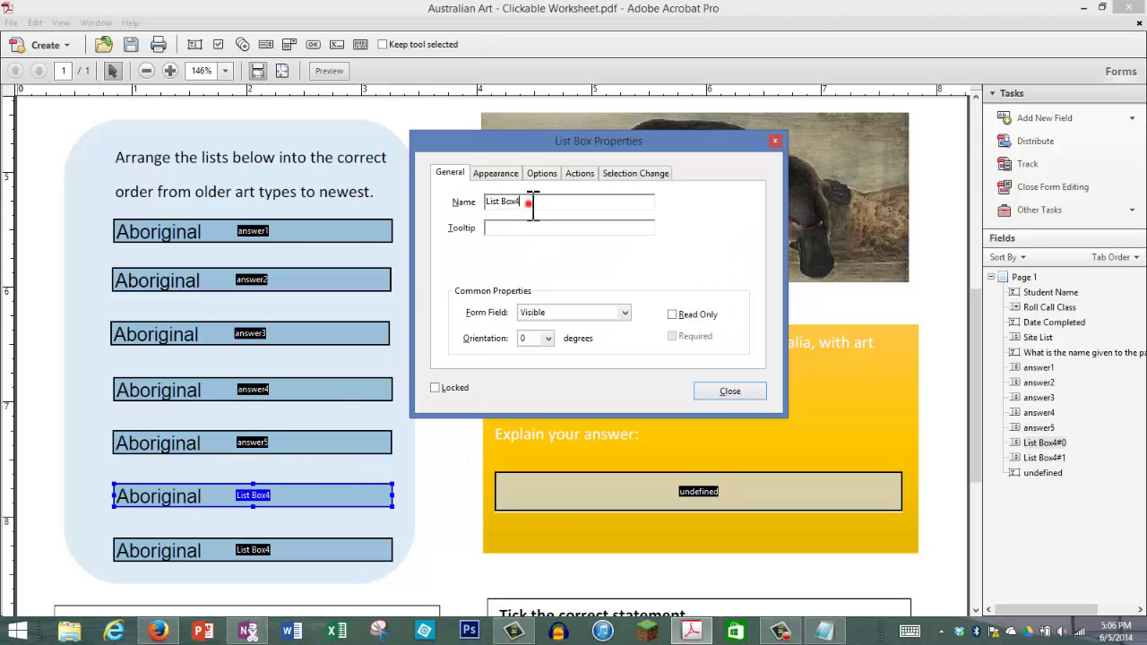
{"action": "double_click", "coordinate": [529, 203]}
{"action": "key", "text": "ctrl+v"}
{"action": "type", "text": "6"}
{"action": "left_click", "coordinate": [730, 392]}
- Rename the last list box in the art types list as answer7 and deselect it
{"action": "double_click", "coordinate": [303, 548]}
{"action": "left_click", "coordinate": [527, 202]}
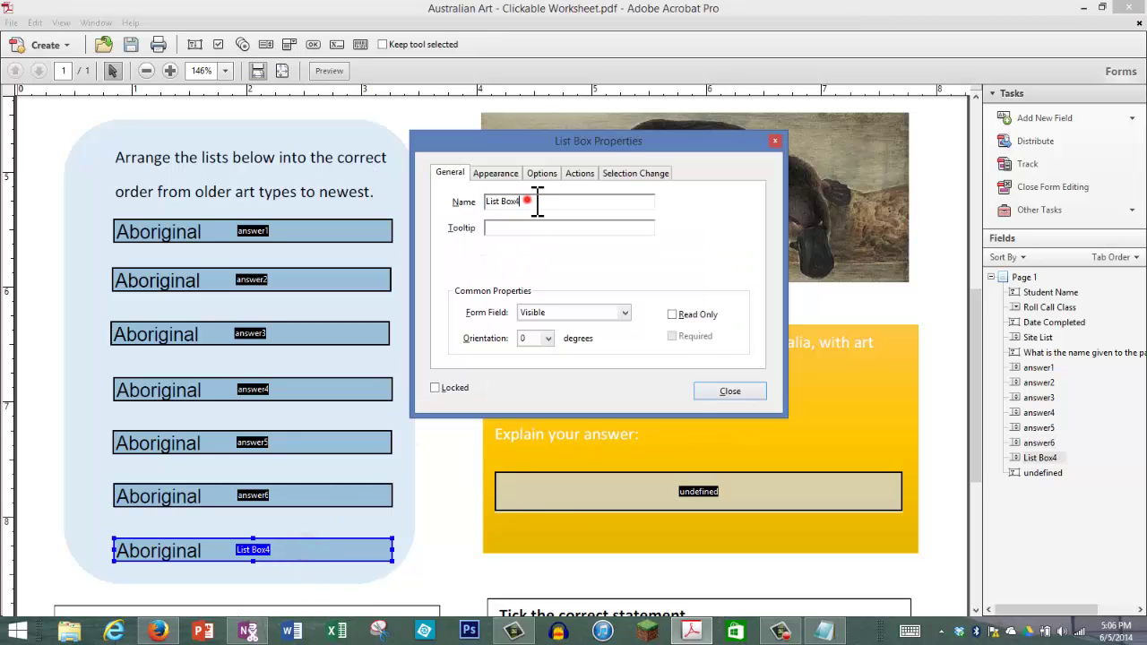
{"action": "left_click_drag", "start_coordinate": [536, 202], "coordinate": [206, 153]}
{"action": "type", "text": "answer17"}
{"action": "left_click", "coordinate": [731, 393]}
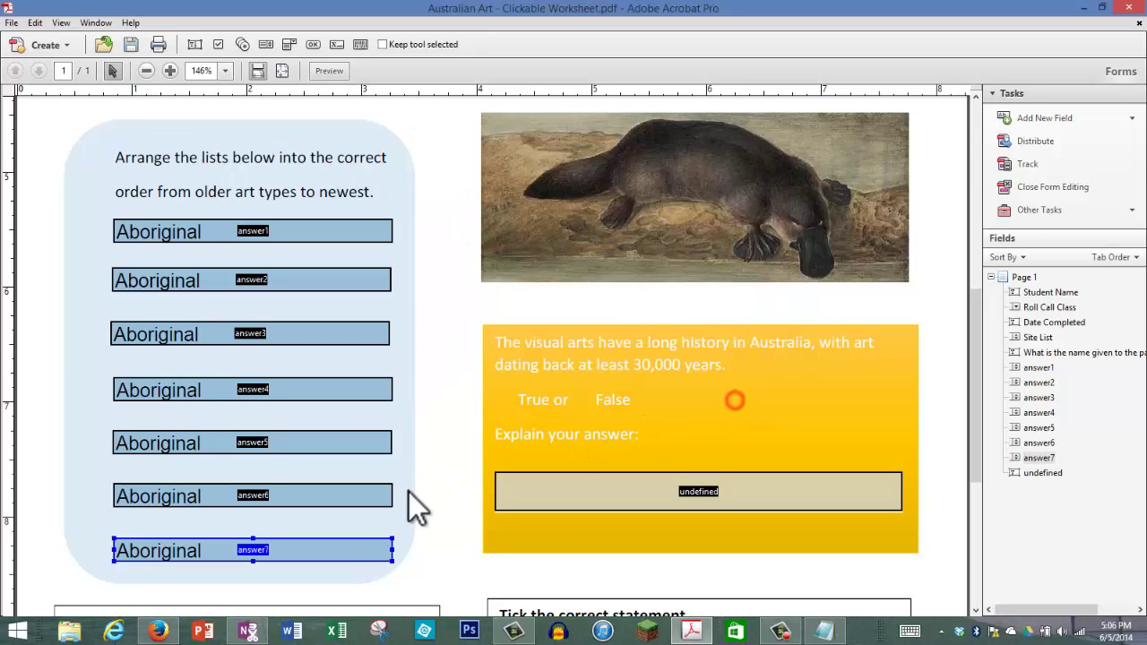
{"action": "left_click", "coordinate": [412, 462]}
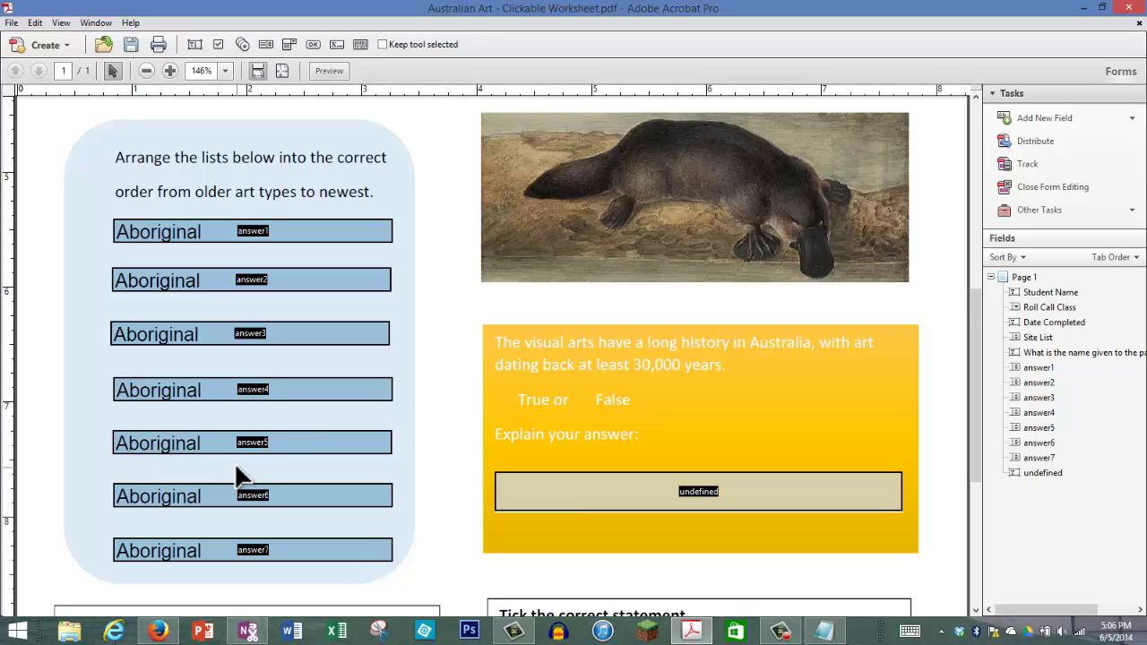
- Add a "choose..." item to the answer1 list box and make it the default choice
{"action": "left_click", "coordinate": [332, 395]}
{"action": "double_click", "coordinate": [351, 231]}
{"action": "left_click", "coordinate": [542, 172]}
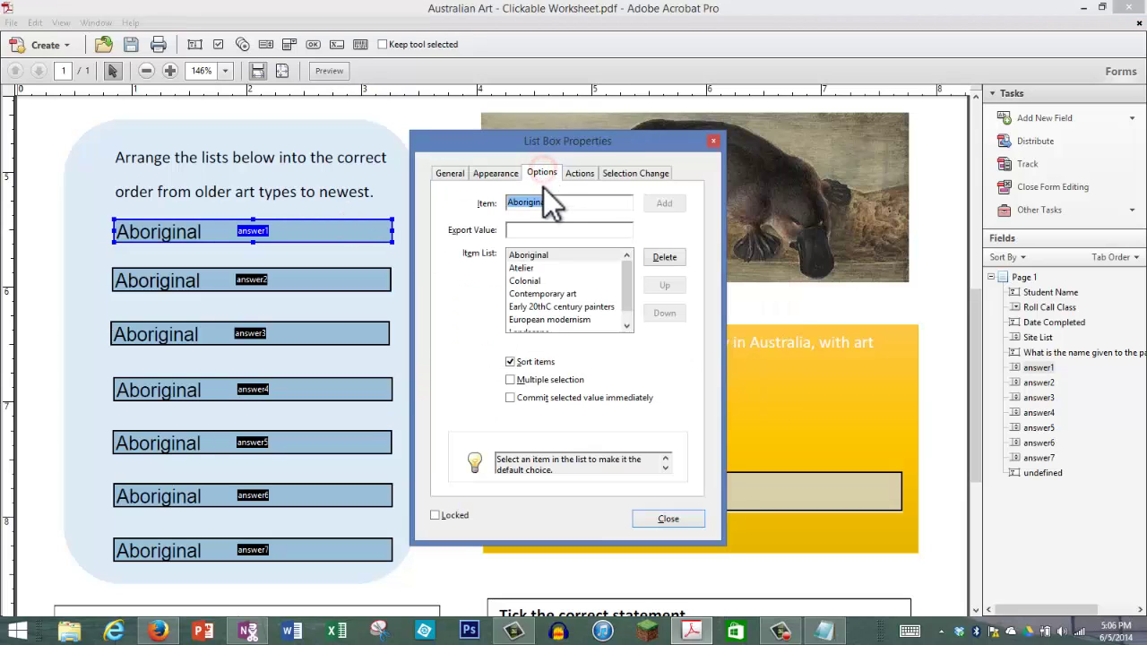
{"action": "left_click", "coordinate": [565, 203]}
{"action": "left_click_drag", "start_coordinate": [582, 203], "coordinate": [448, 189]}
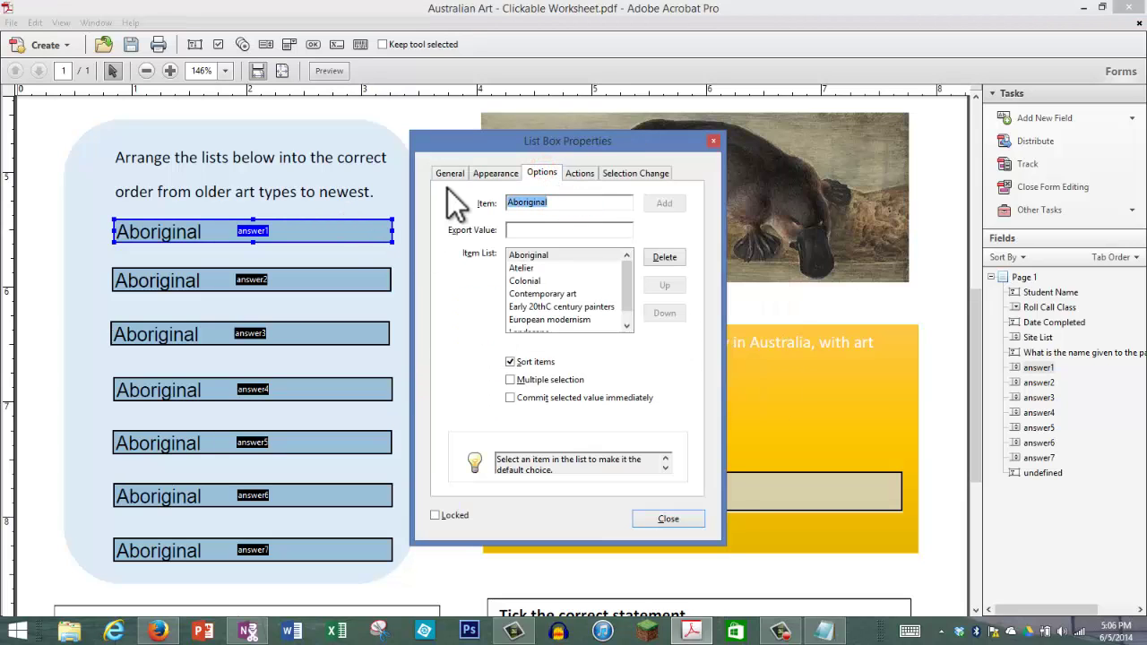
{"action": "type", "text": "choose"}
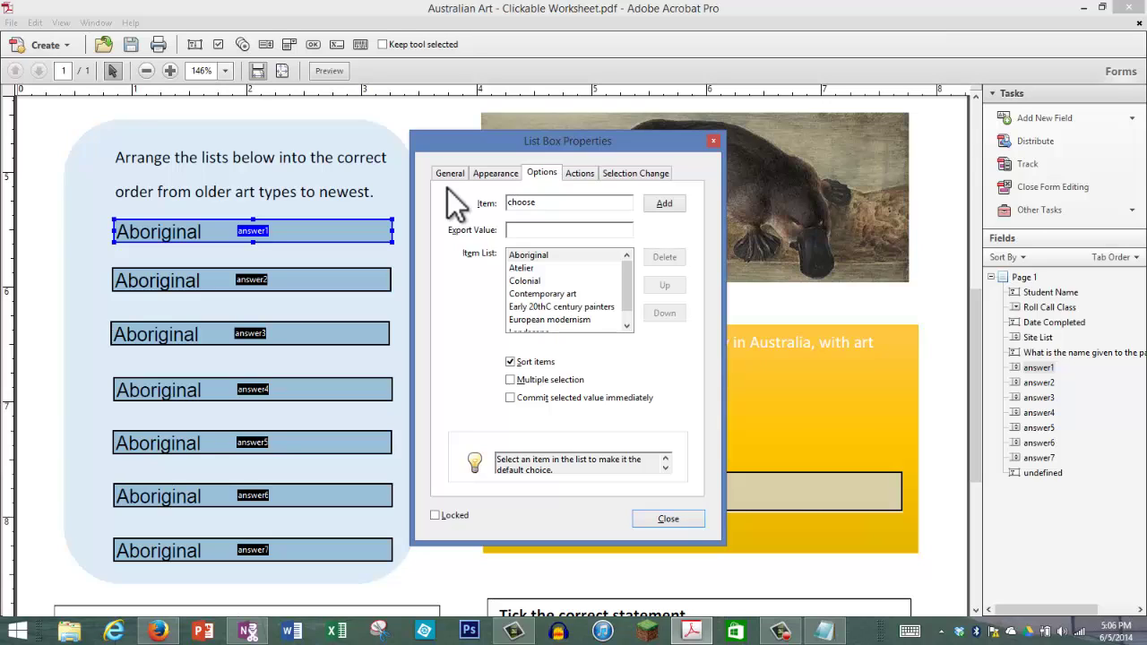
{"action": "type", "text": "..."}
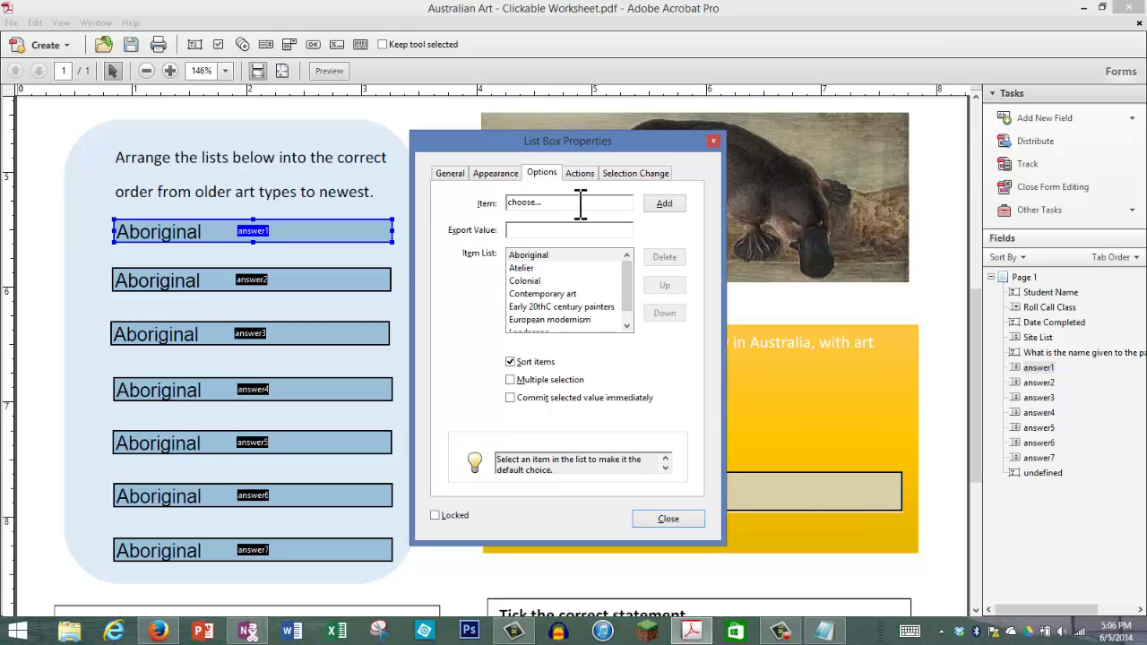
{"action": "left_click", "coordinate": [664, 204]}
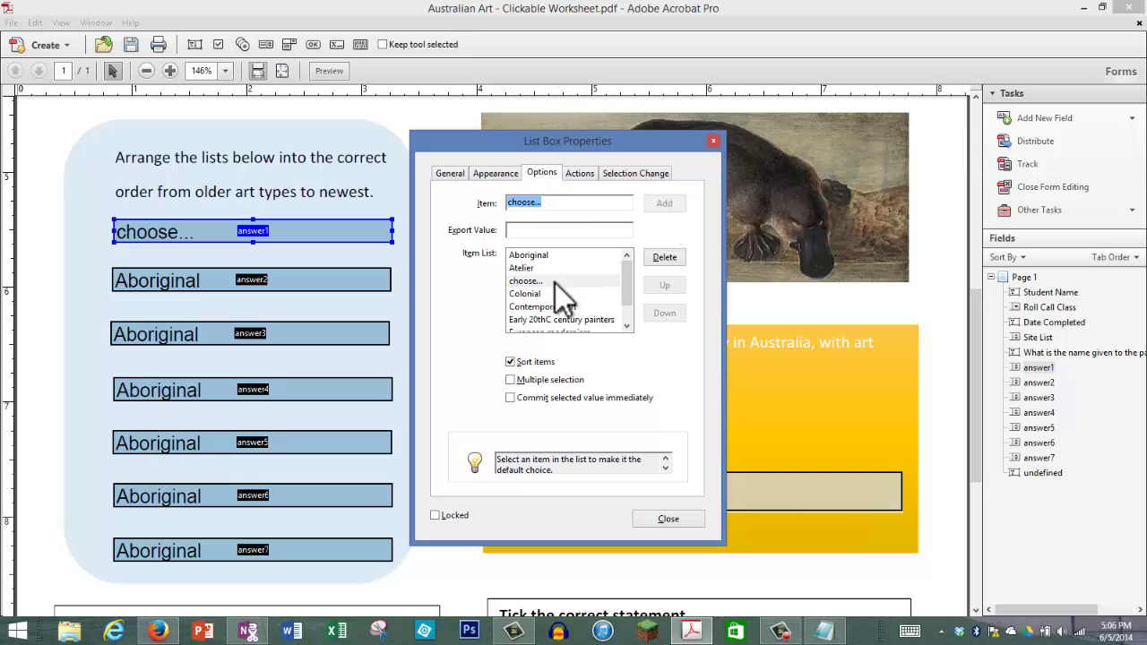
{"action": "left_click", "coordinate": [546, 280]}
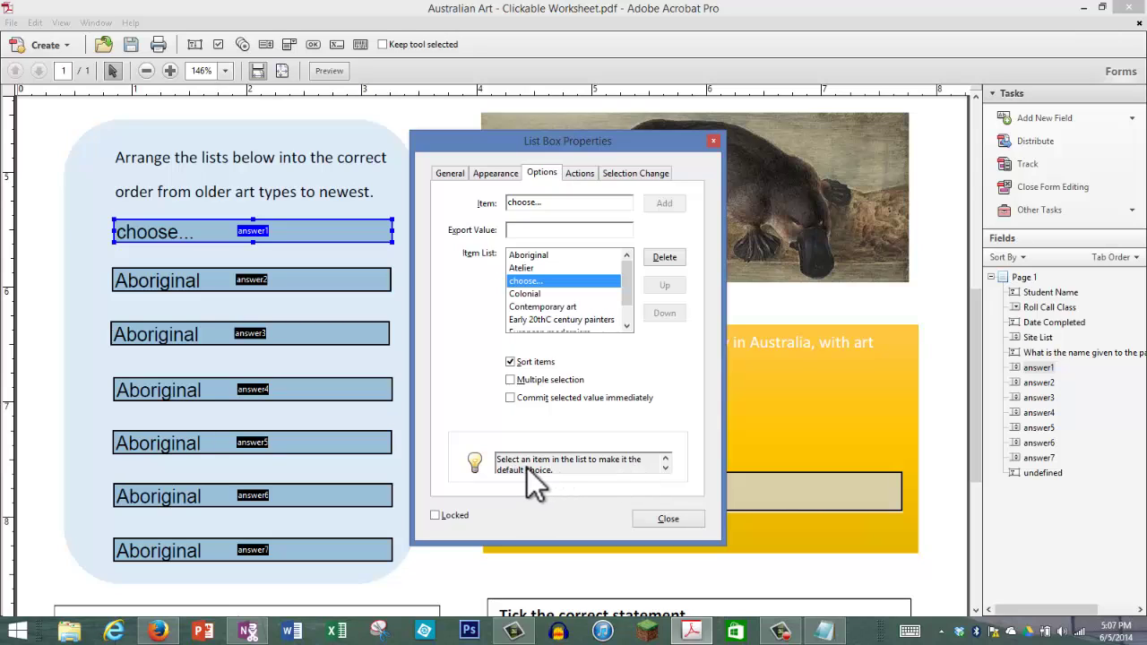
{"action": "left_click", "coordinate": [677, 517]}
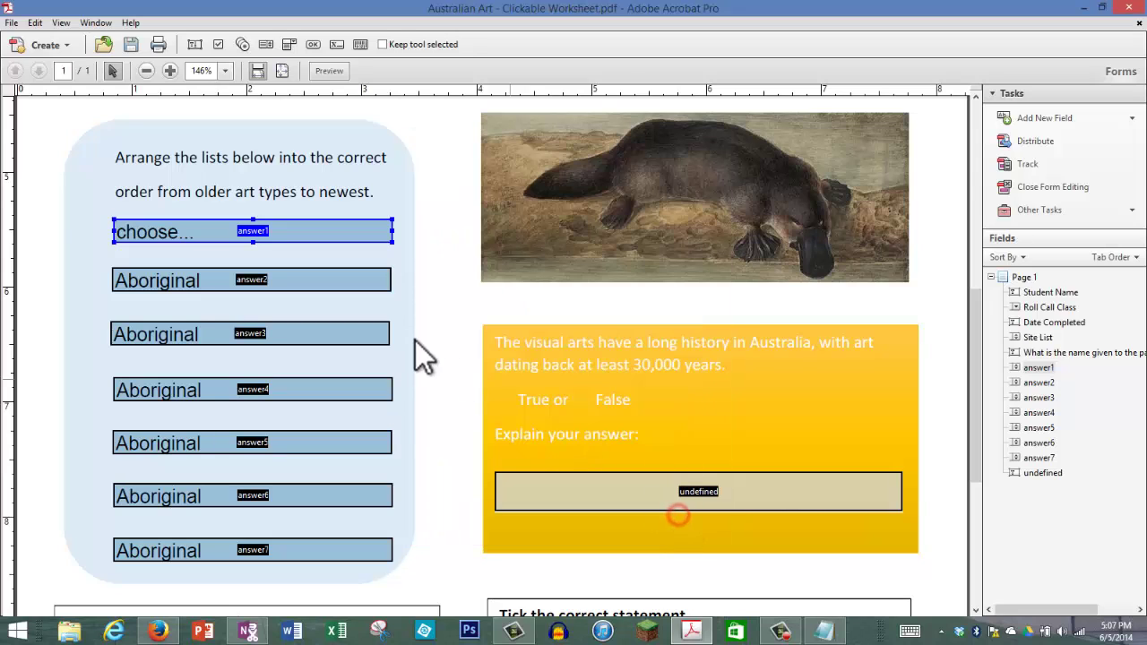
{"action": "left_click", "coordinate": [434, 295]}
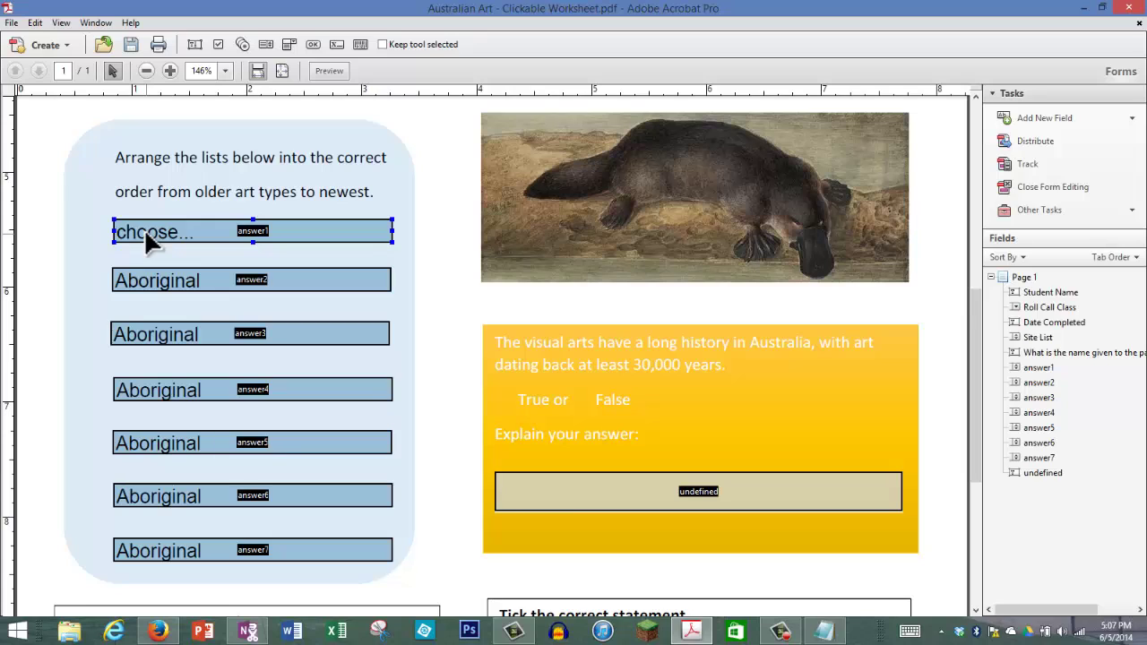
- Add a radio button in front of "True" in the yellow visual arts question and align it with the word
{"action": "left_click", "coordinate": [580, 397]}
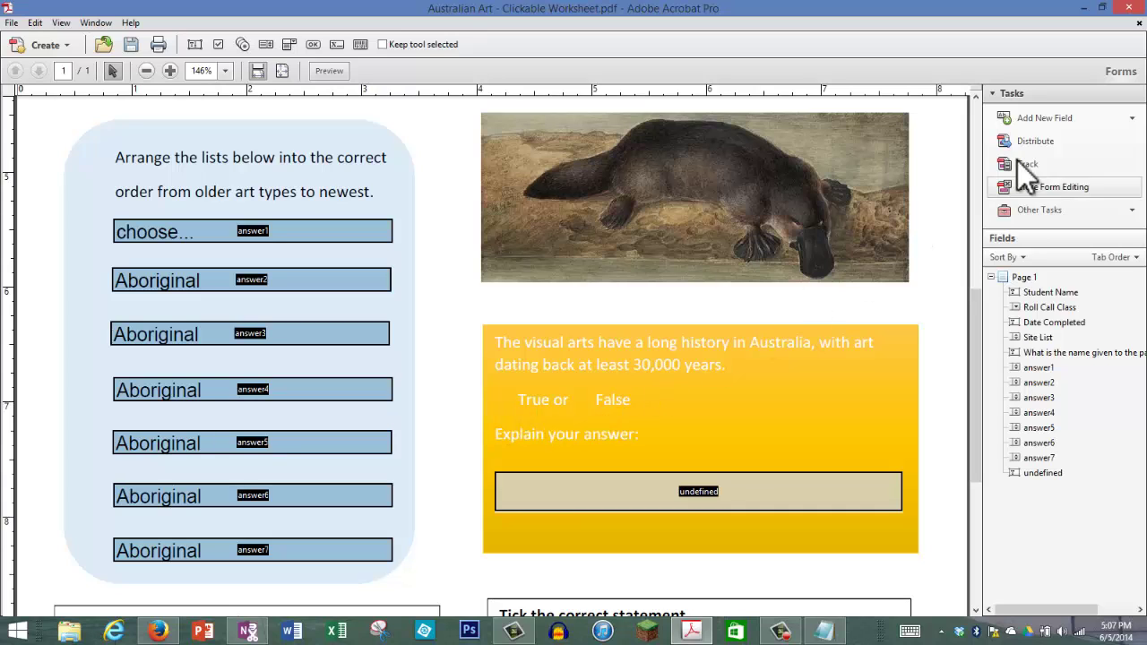
{"action": "left_click", "coordinate": [1134, 120]}
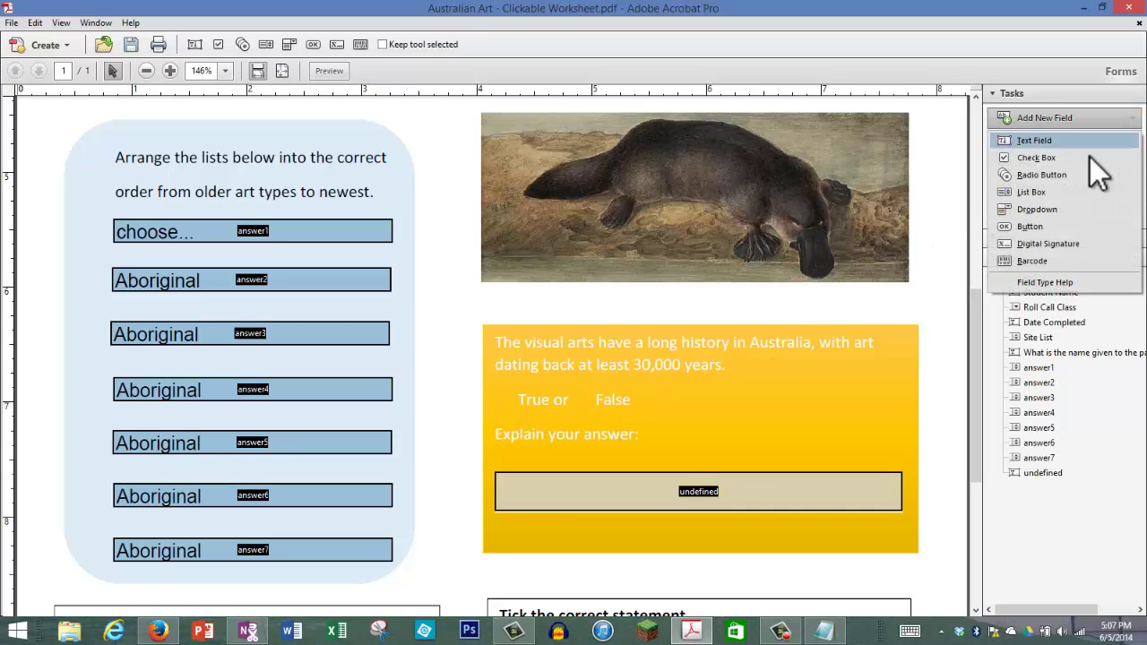
{"action": "left_click", "coordinate": [1042, 174]}
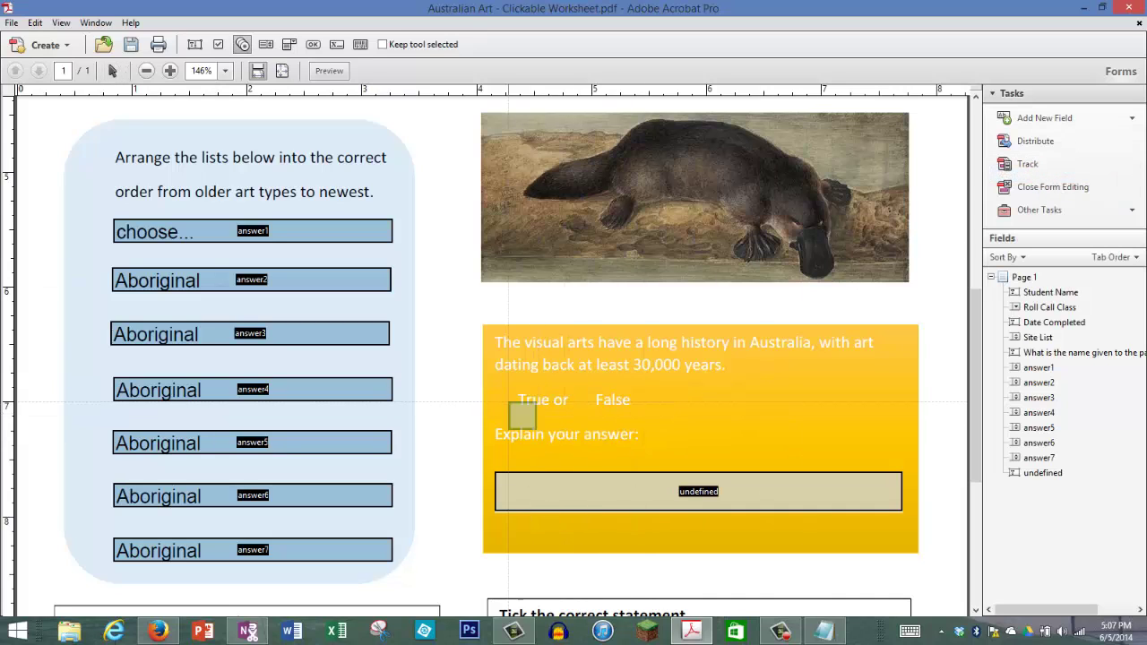
{"action": "left_click", "coordinate": [493, 397]}
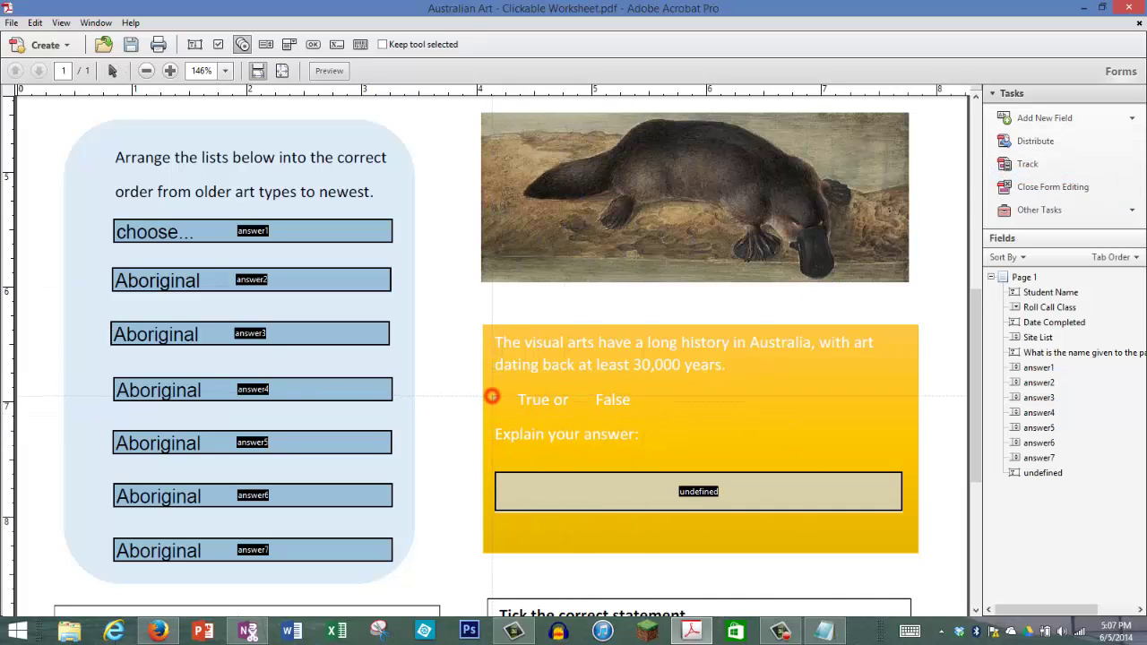
{"action": "left_click", "coordinate": [515, 417]}
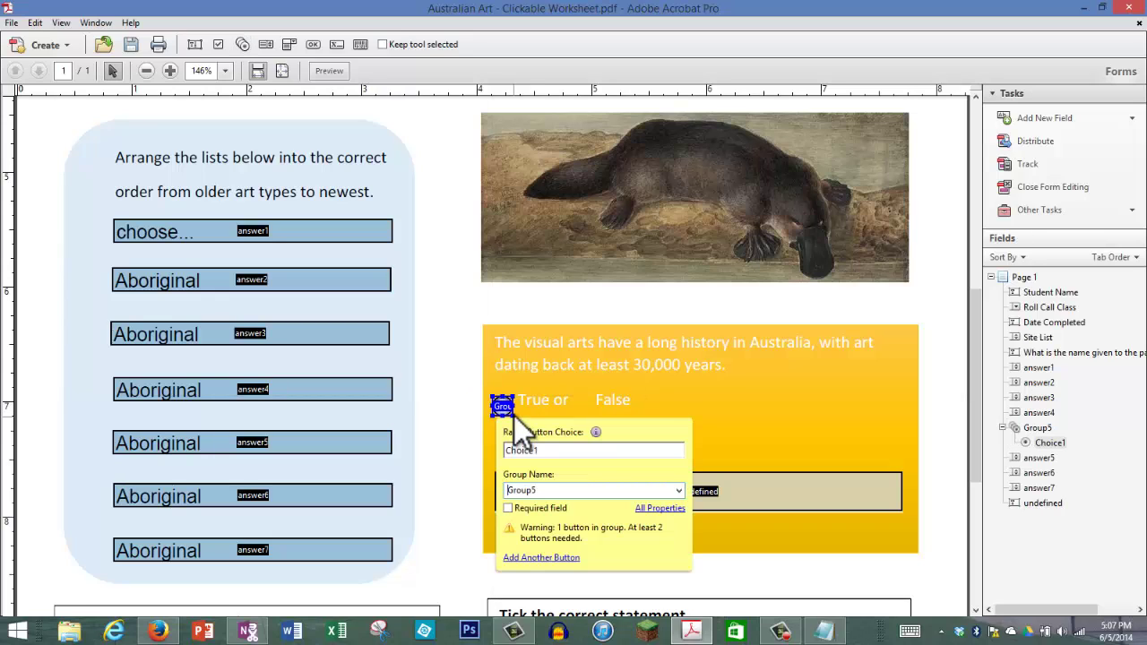
{"action": "left_click", "coordinate": [503, 401]}
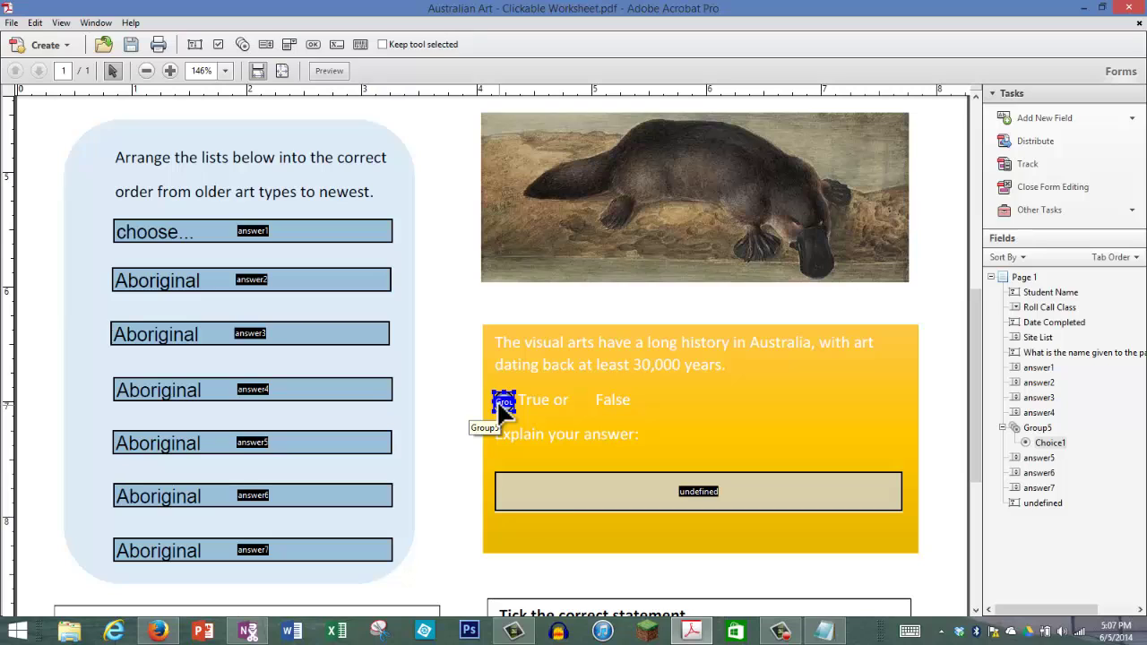
{"action": "left_click", "coordinate": [503, 403]}
{"action": "left_click", "coordinate": [502, 405]}
- Duplicate the radio button beside "True" and place the copy in front of "False"
{"action": "key", "text": "ctrl+c"}
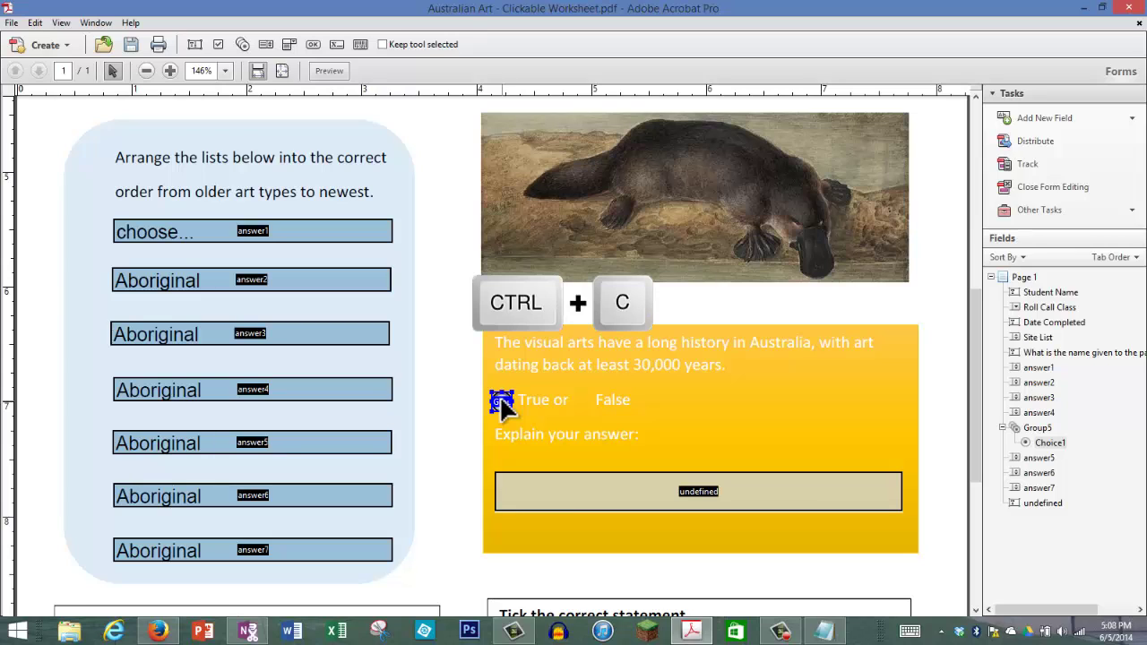
{"action": "key", "text": "ctrl+v"}
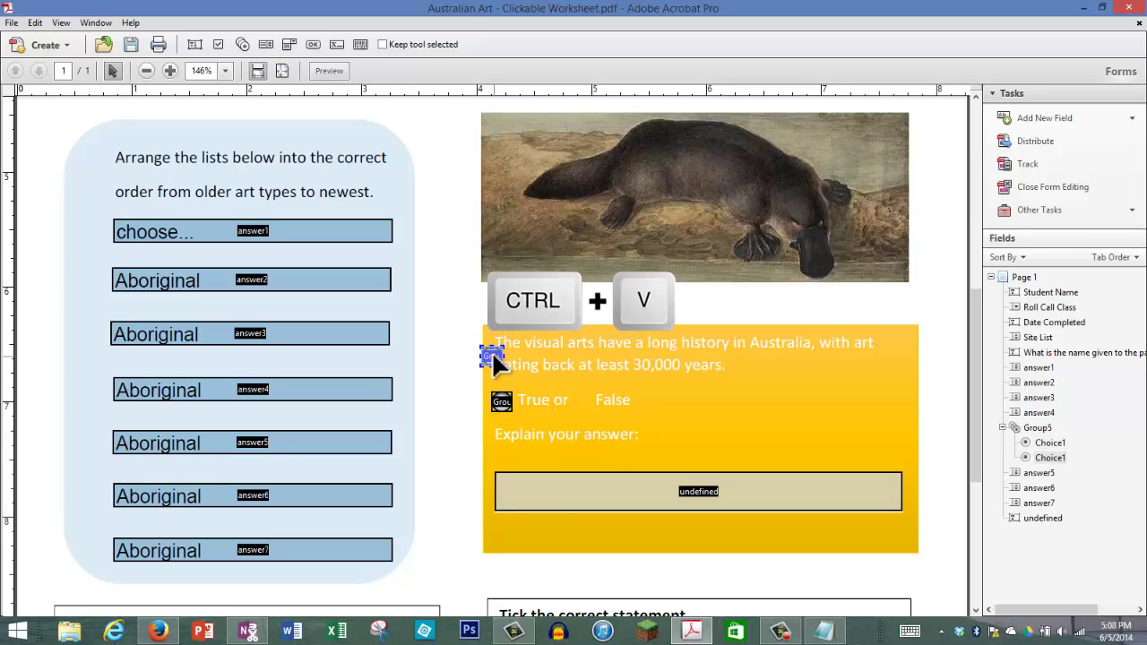
{"action": "left_click", "coordinate": [584, 401]}
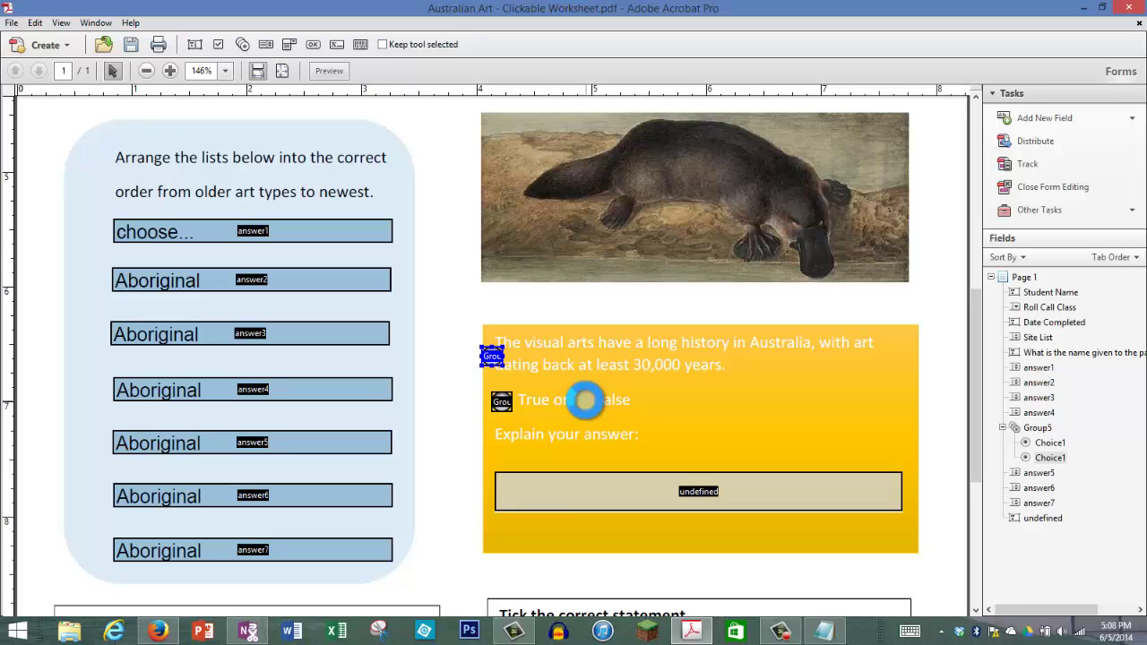
{"action": "left_click", "coordinate": [499, 402], "text": "shift"}
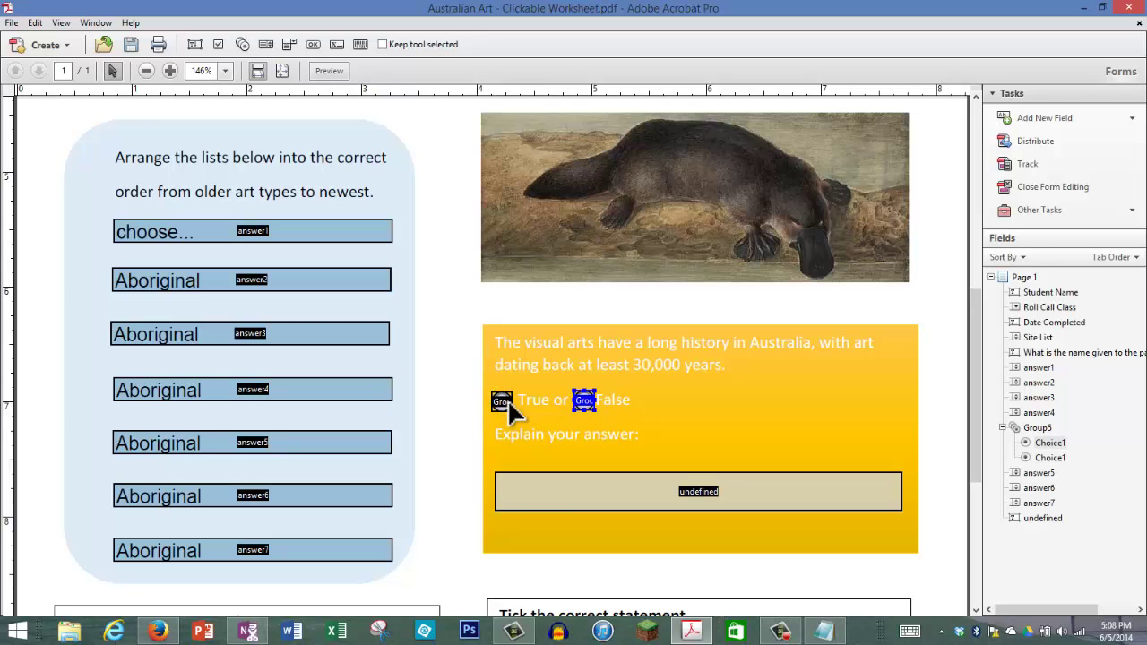
{"action": "left_click", "coordinate": [583, 400]}
{"action": "left_click", "coordinate": [662, 401]}
{"action": "left_click", "coordinate": [672, 410]}
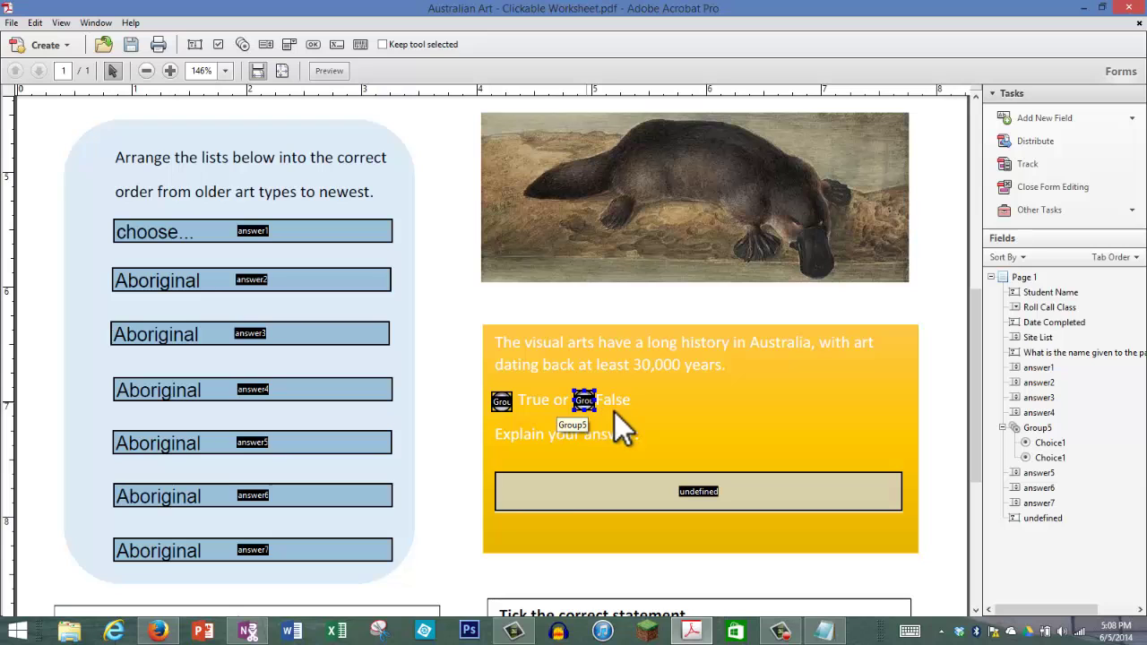
{"action": "left_click", "coordinate": [641, 400]}
- Add a text field filling the blank area of the box below "Write at least 3 sentences."
{"action": "scroll", "coordinate": [547, 397], "scroll_direction": "down", "scroll_amount": 5}
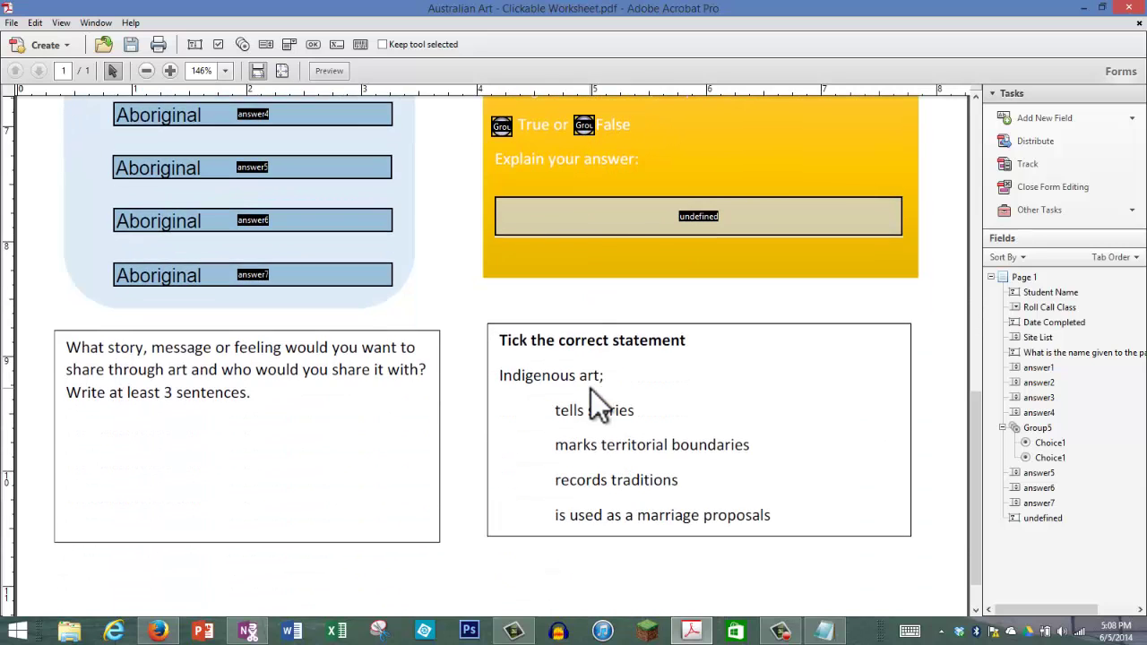
{"action": "scroll", "coordinate": [599, 392], "scroll_direction": "down", "scroll_amount": 1}
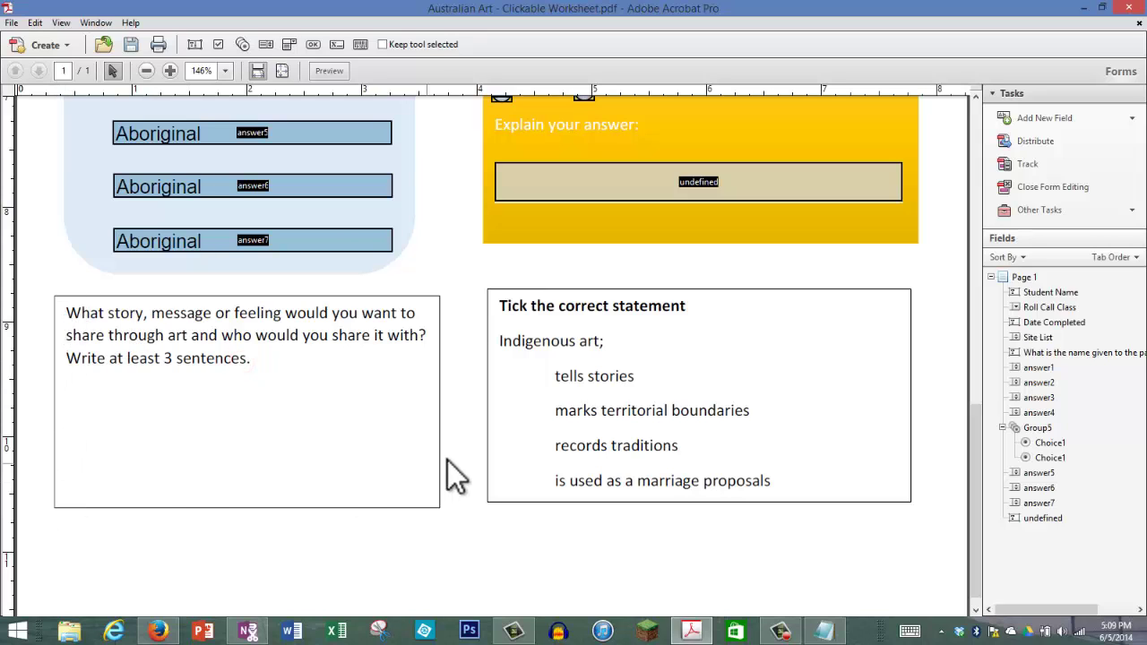
{"action": "left_click", "coordinate": [1075, 122]}
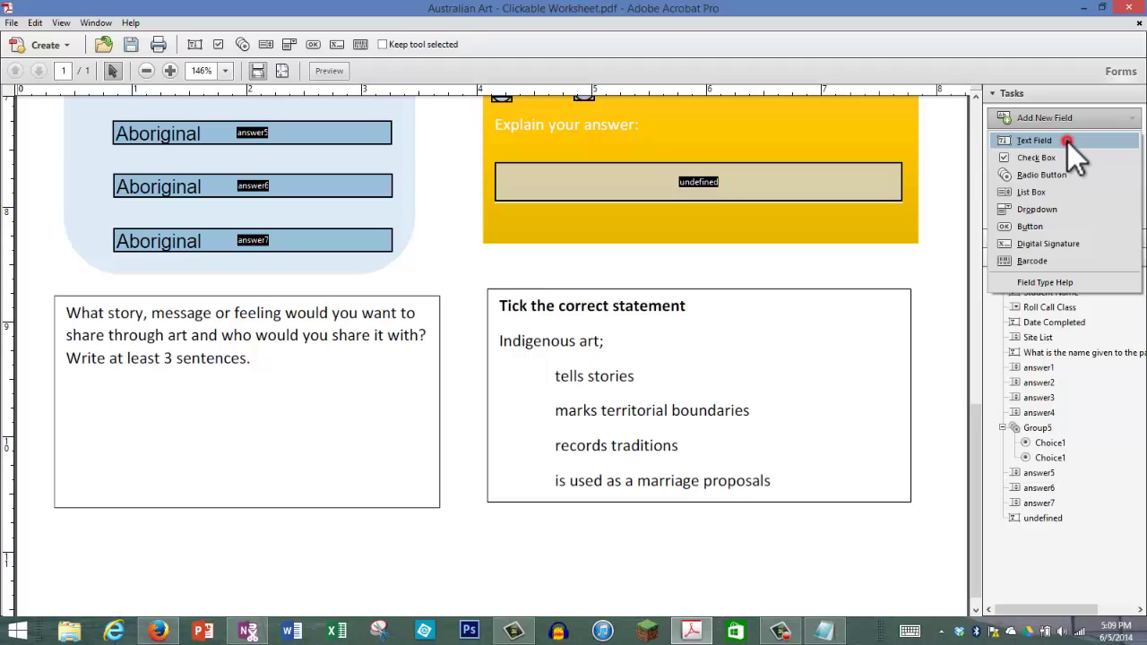
{"action": "left_click", "coordinate": [1067, 141]}
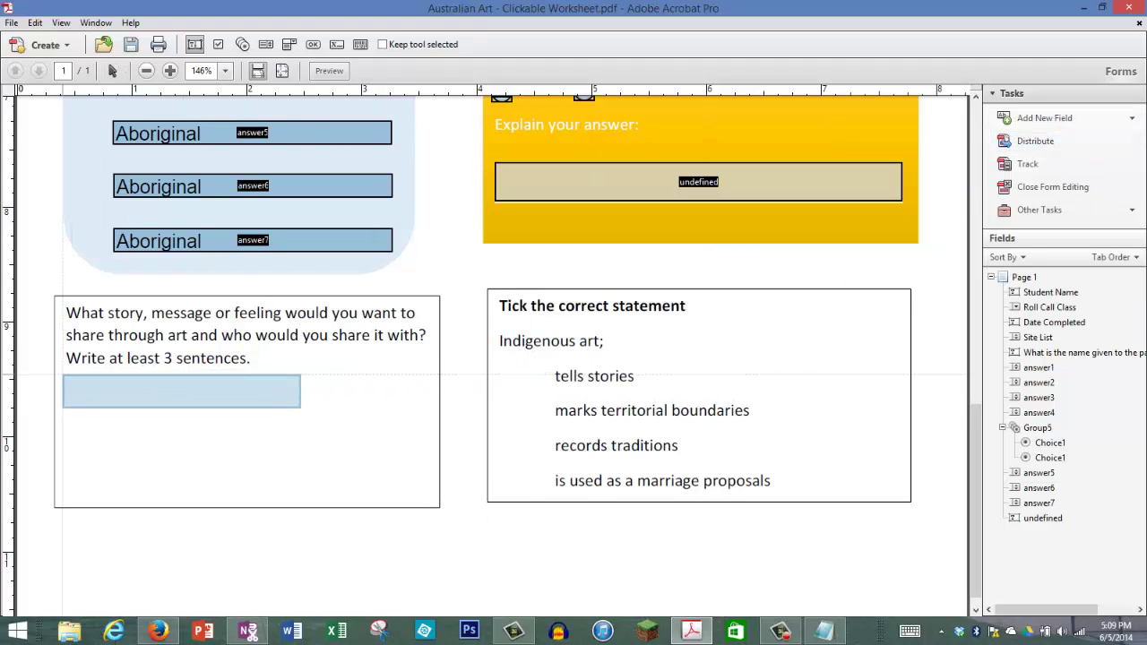
{"action": "left_click_drag", "start_coordinate": [62, 365], "coordinate": [440, 508]}
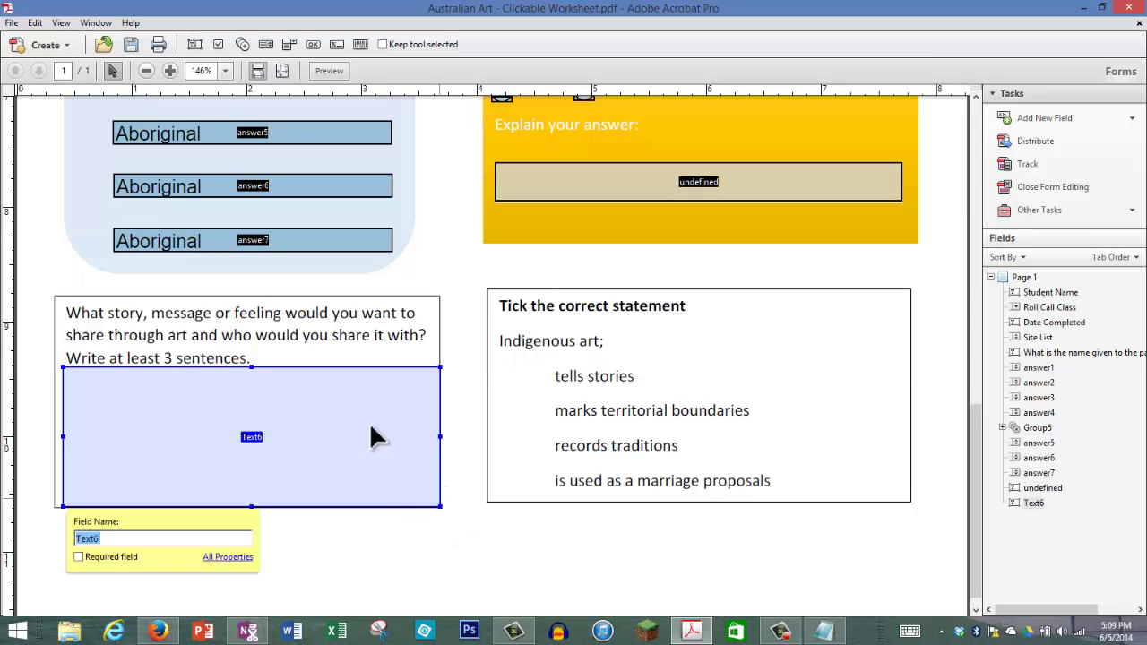
{"action": "left_click", "coordinate": [56, 366]}
{"action": "left_click_drag", "start_coordinate": [55, 364], "coordinate": [54, 362]}
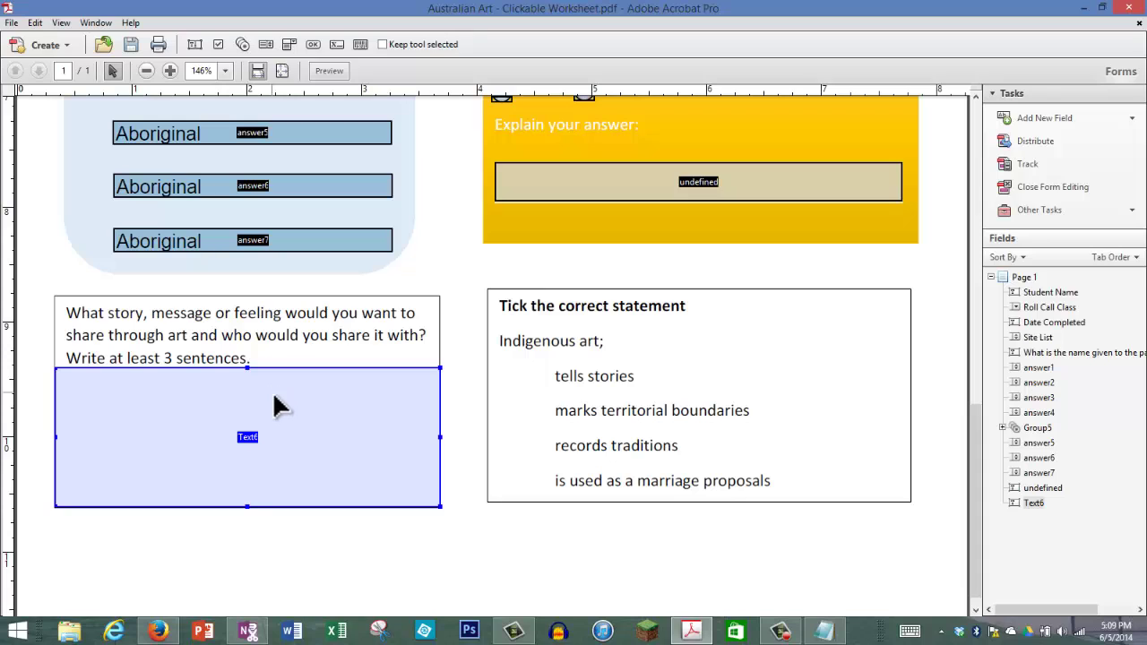
- Make the new text field below the three-sentence question multi-line and turn off scrolling of long text
{"action": "double_click", "coordinate": [283, 444]}
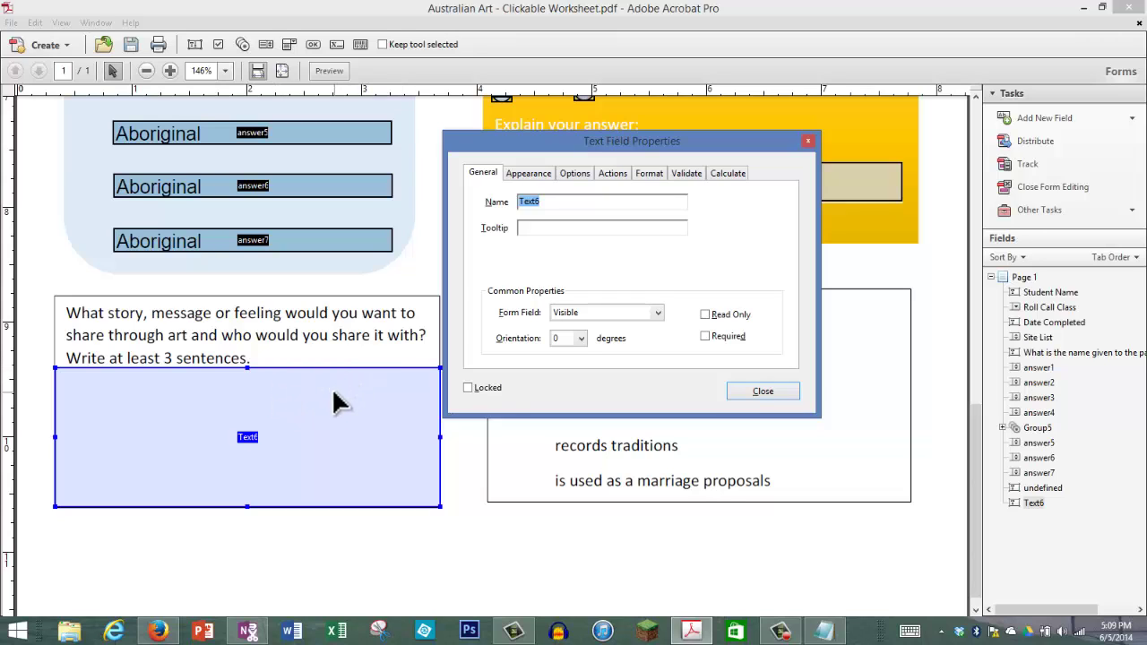
{"action": "left_click", "coordinate": [538, 176]}
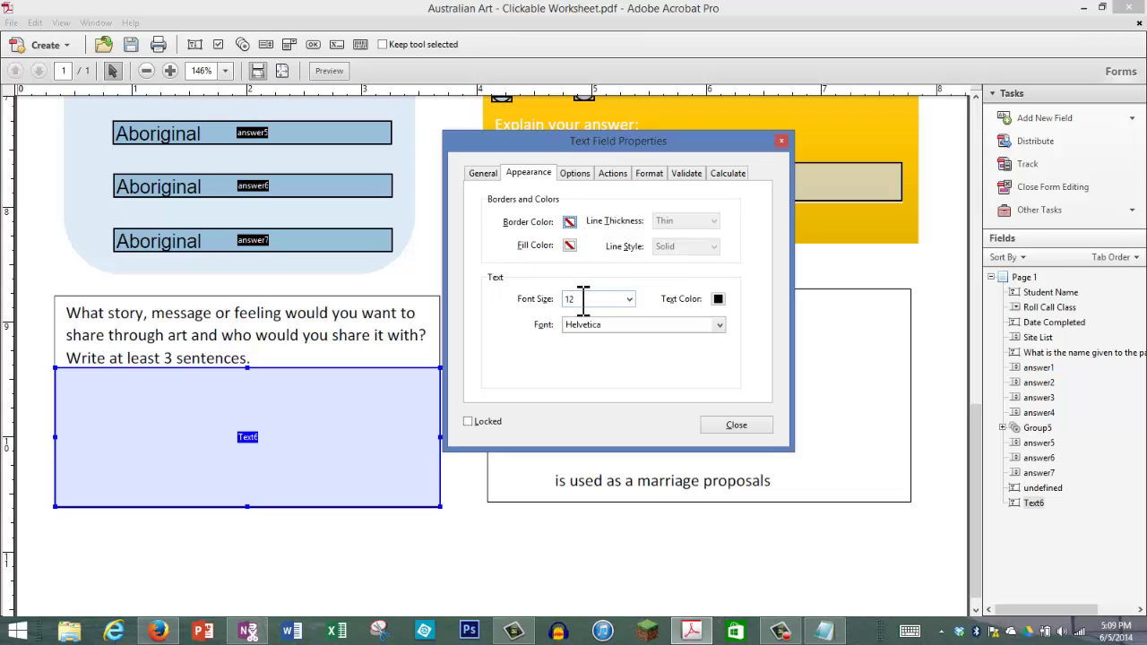
{"action": "left_click", "coordinate": [574, 174]}
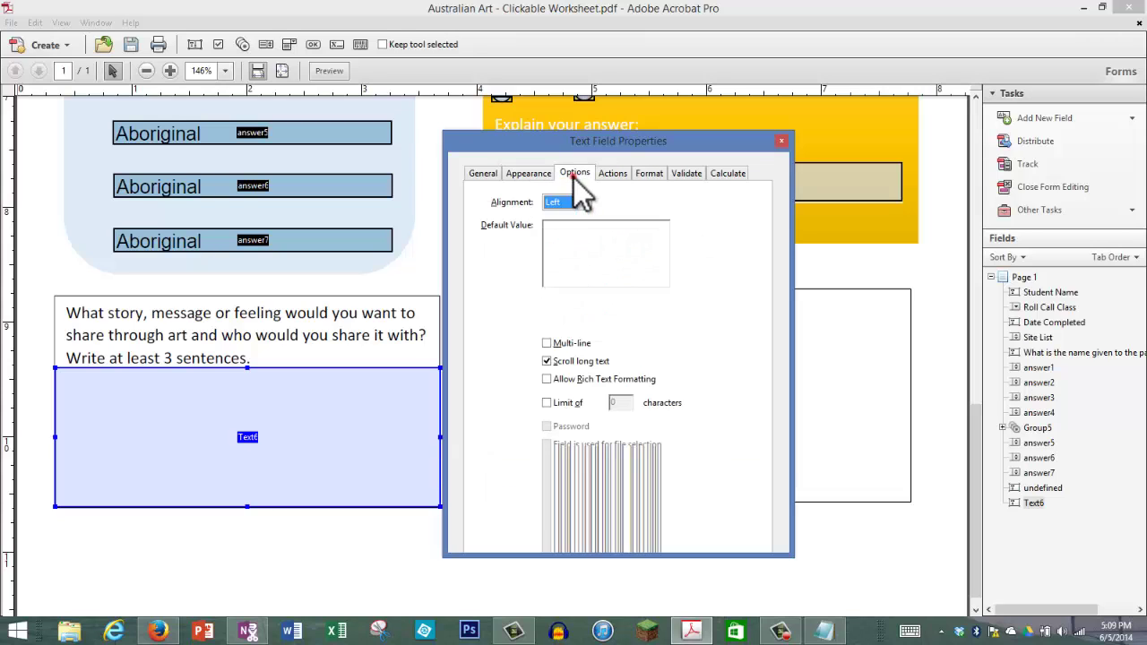
{"action": "left_click", "coordinate": [545, 343]}
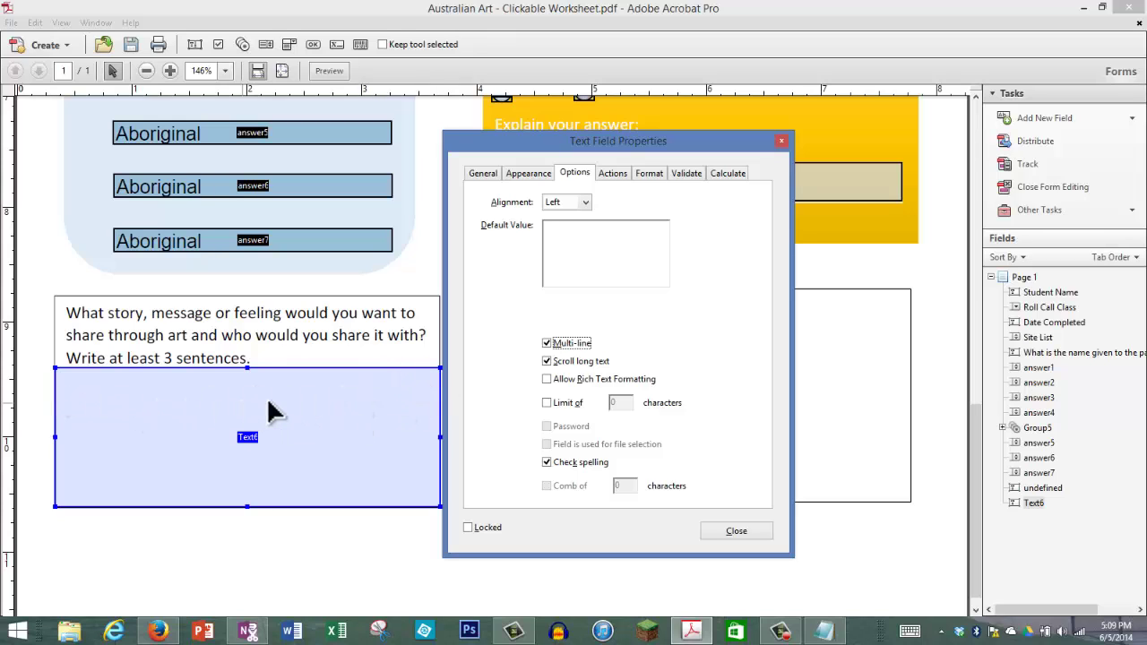
{"action": "left_click", "coordinate": [546, 361]}
- Allow rich text formatting in the three-sentence answer field and limit it to 300 characters
{"action": "left_click", "coordinate": [548, 379]}
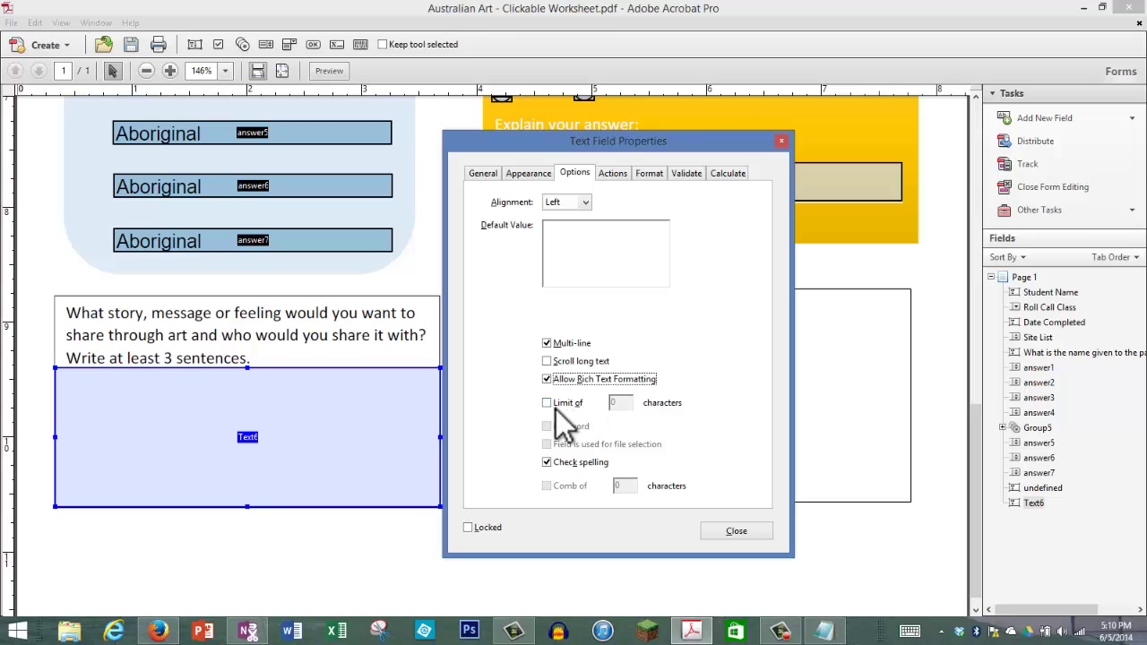
{"action": "left_click", "coordinate": [548, 402]}
{"action": "double_click", "coordinate": [622, 403]}
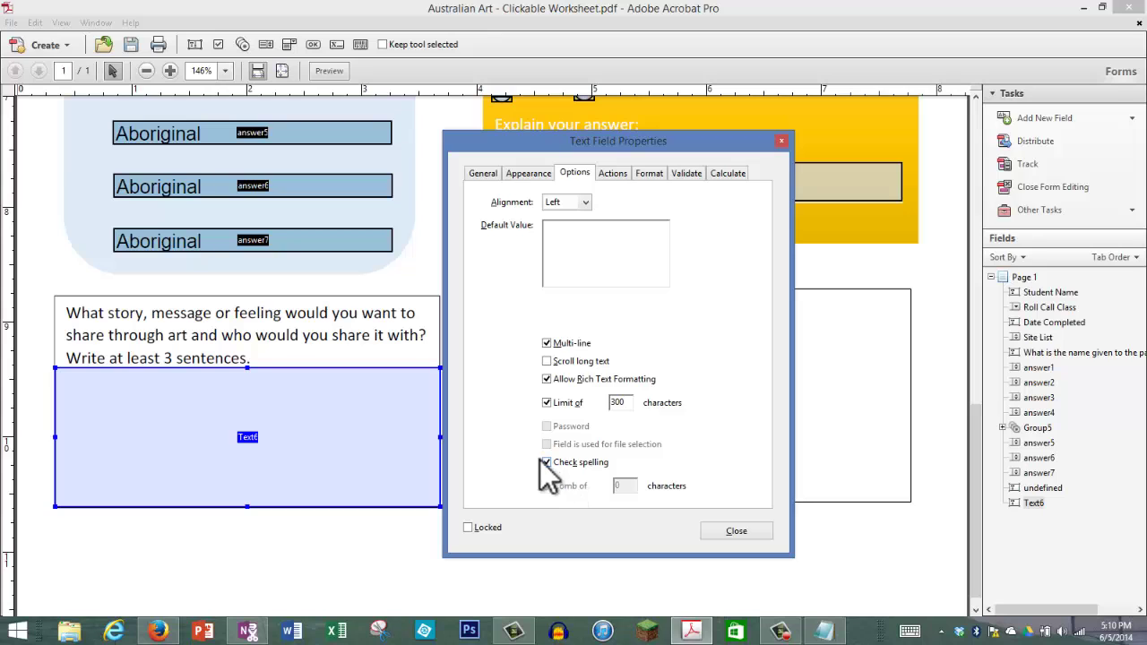
{"action": "left_click", "coordinate": [735, 530]}
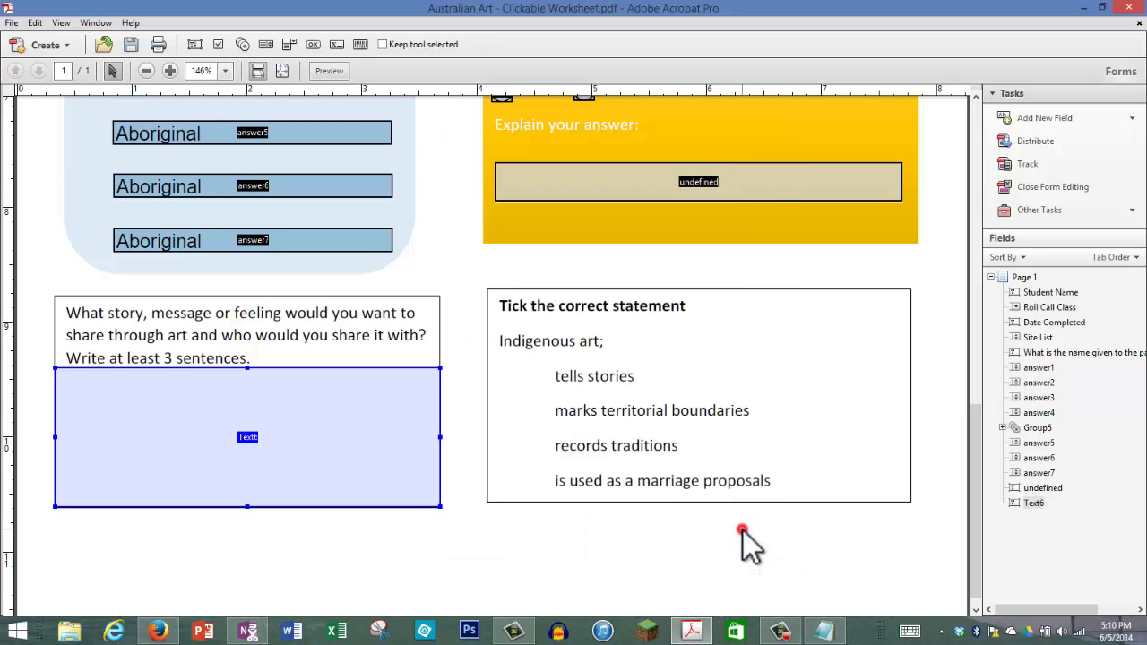
{"action": "left_click", "coordinate": [499, 441]}
- Start adding a new form field to the worksheet
{"action": "scroll", "coordinate": [520, 439], "scroll_direction": "up", "scroll_amount": 2}
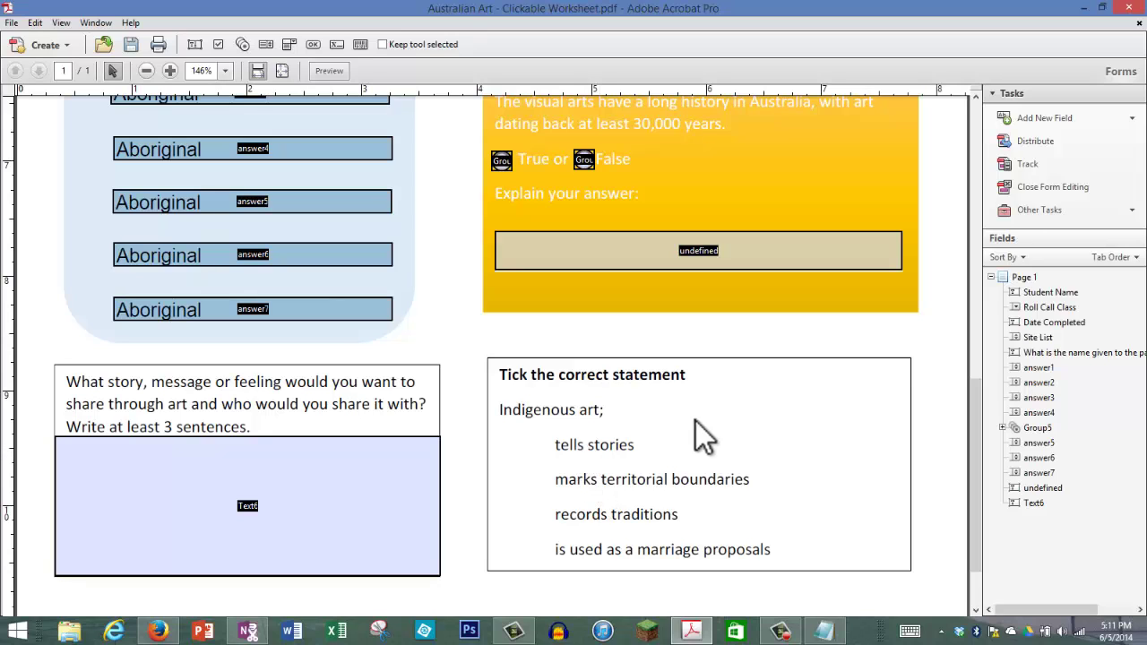
{"action": "left_click", "coordinate": [1132, 119]}
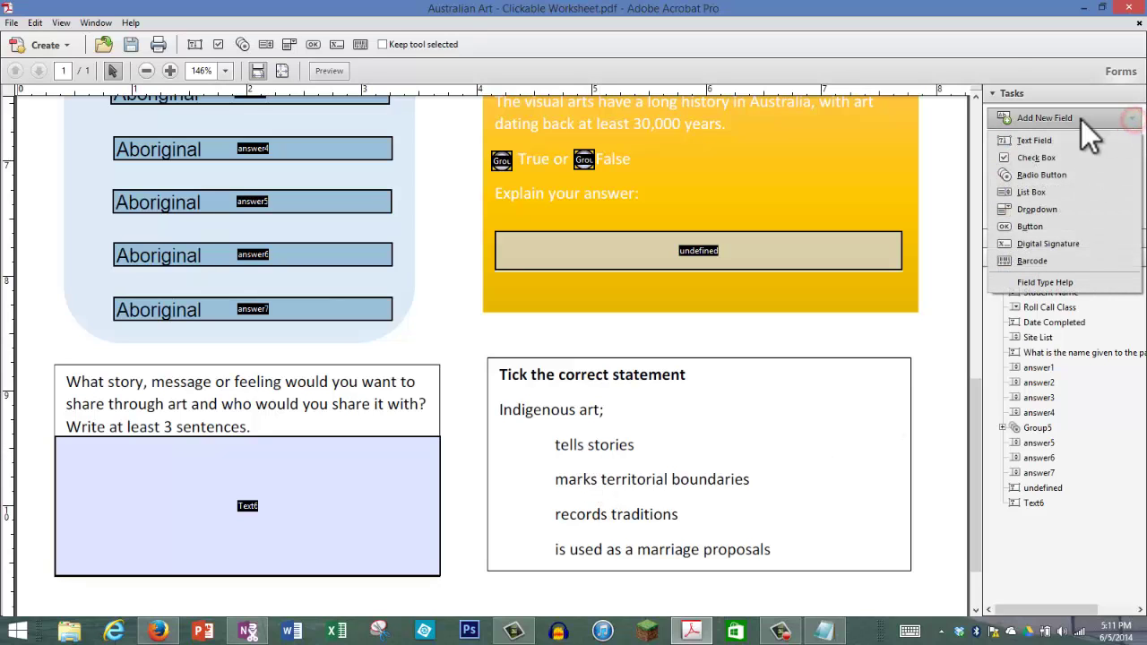